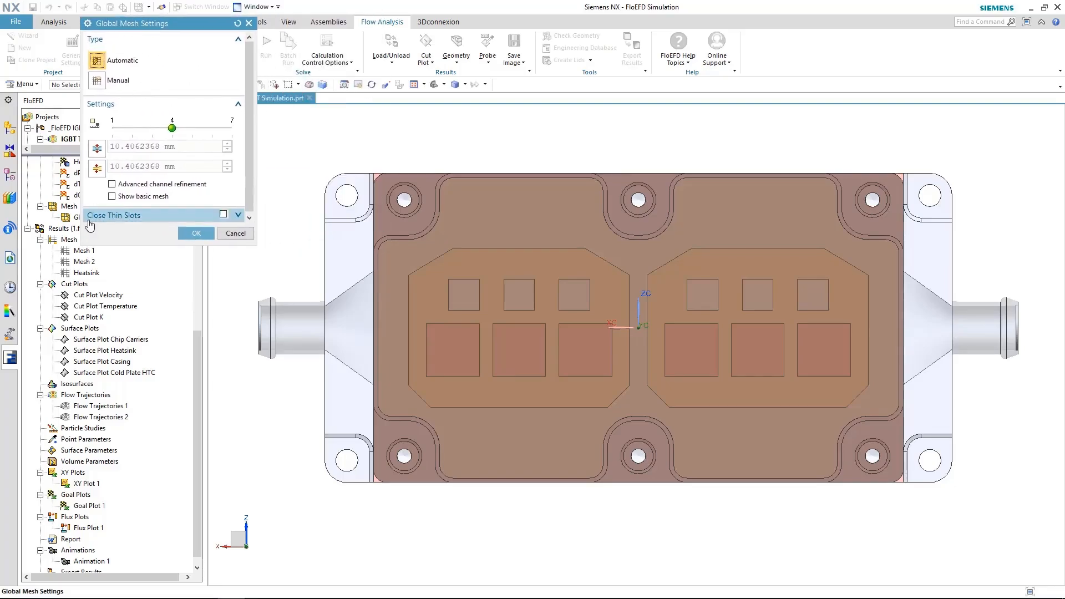
Preview the basic mesh grid and try automatic mesh level 3, then return it to 4
left_click(112, 196)
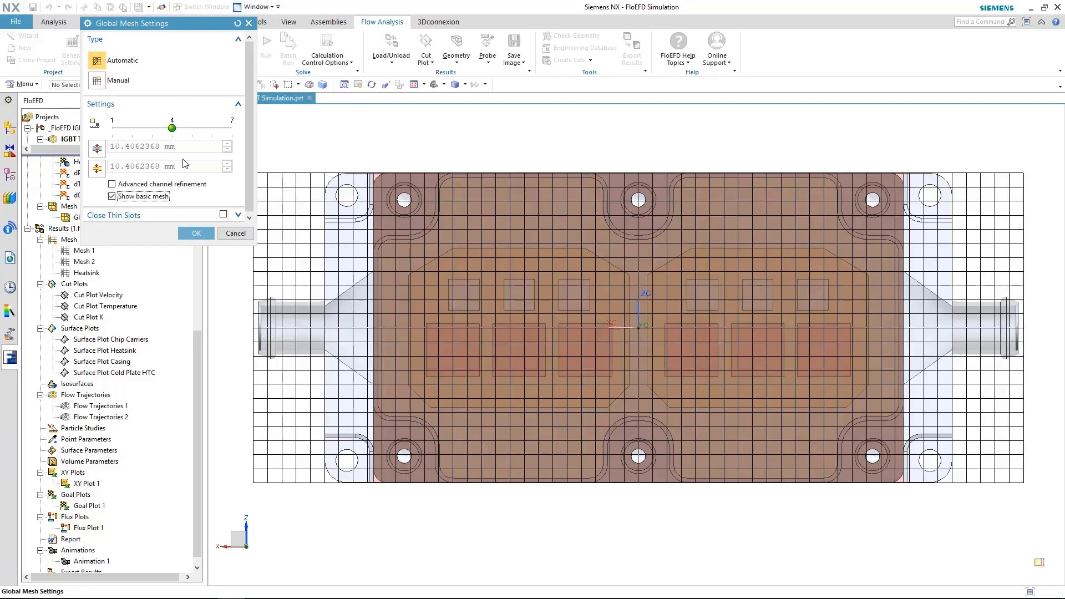
left_click_drag(171, 128, 157, 129)
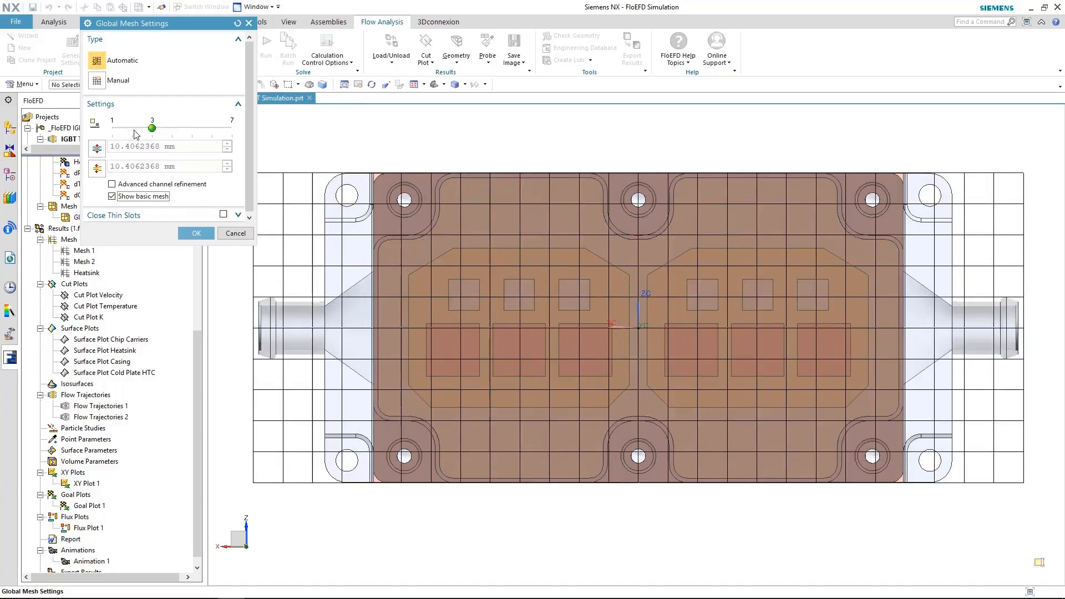
mouse_move(183, 136)
left_mouse_down()
mouse_move(243, 135)
mouse_move(174, 137)
left_mouse_up()
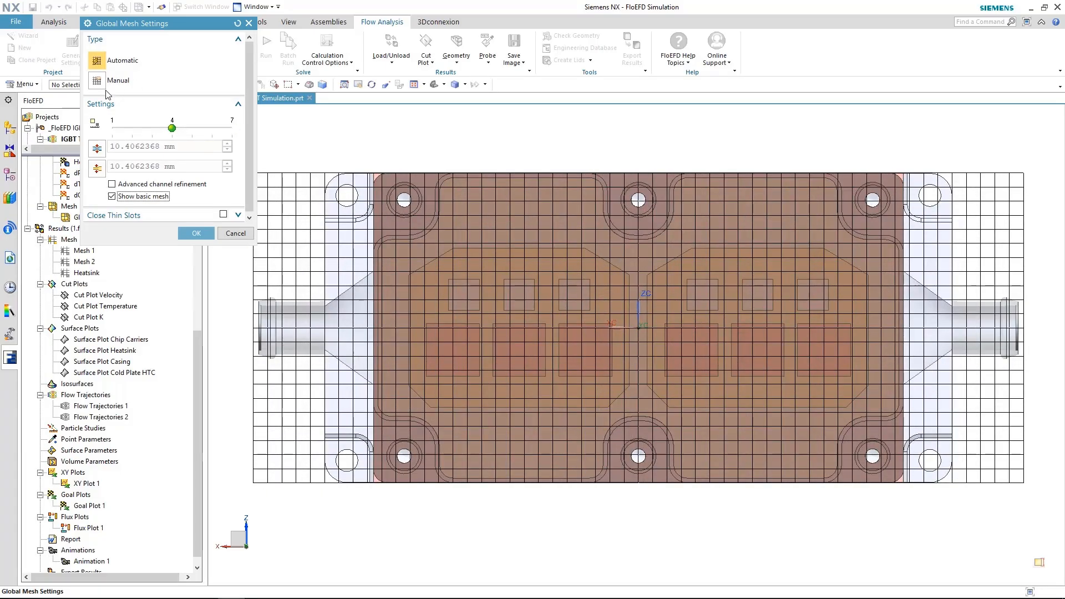
Switch to Manual mesh, display refinement levels, try several levels, then cancel the changes
left_click(100, 83)
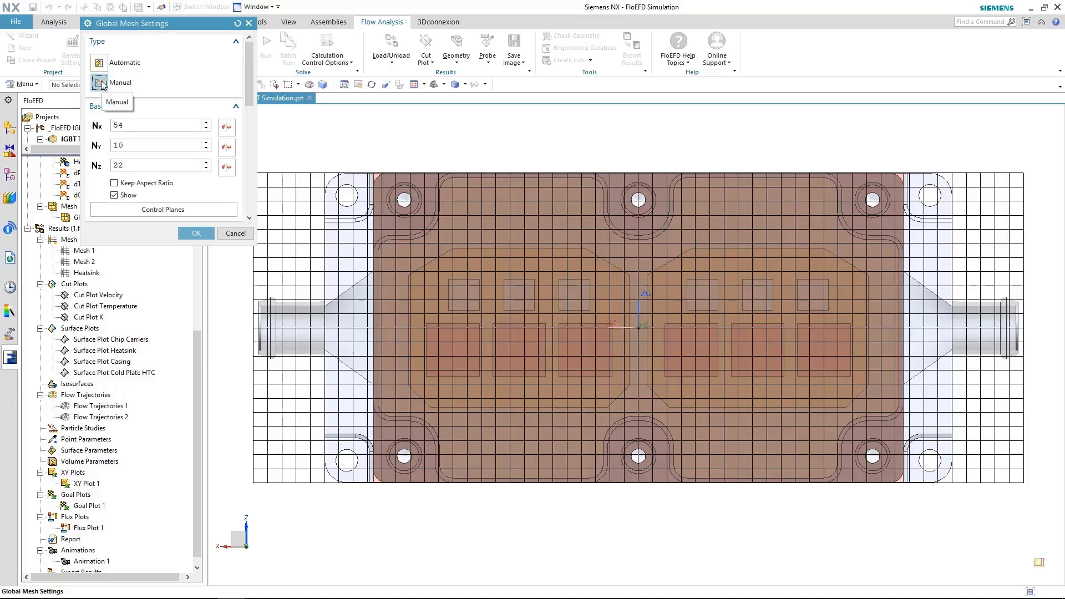
left_click_drag(175, 244, 177, 570)
left_click(221, 510)
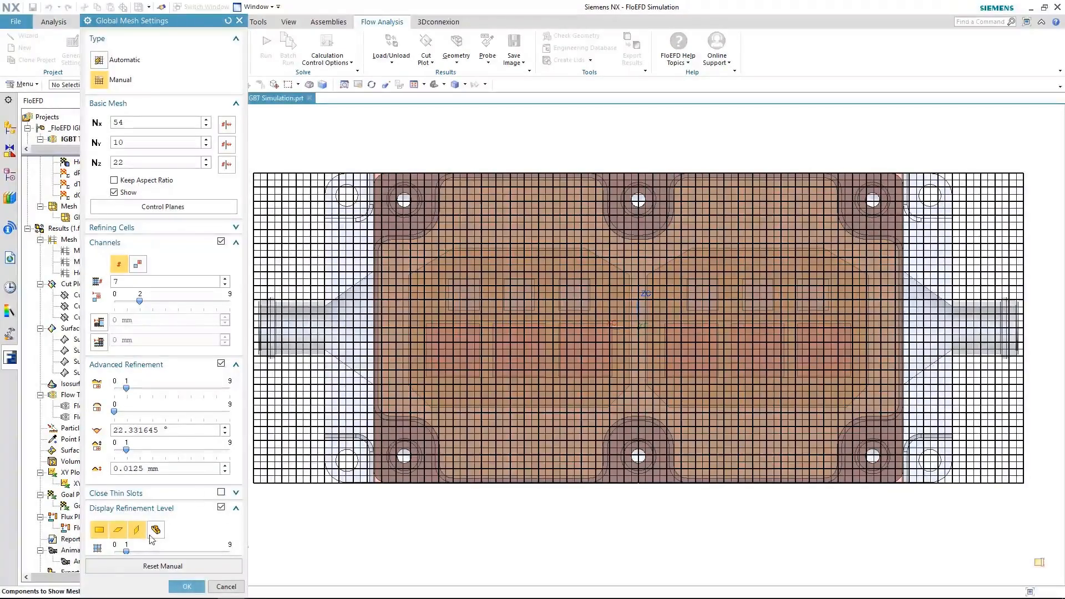
left_click_drag(136, 552, 90, 551)
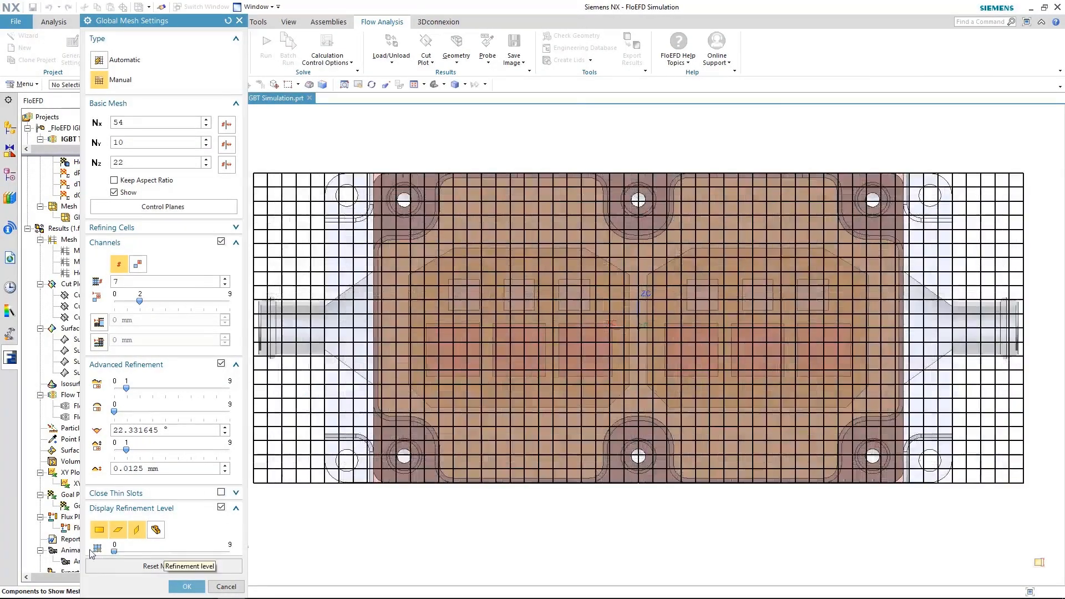
left_click(226, 587)
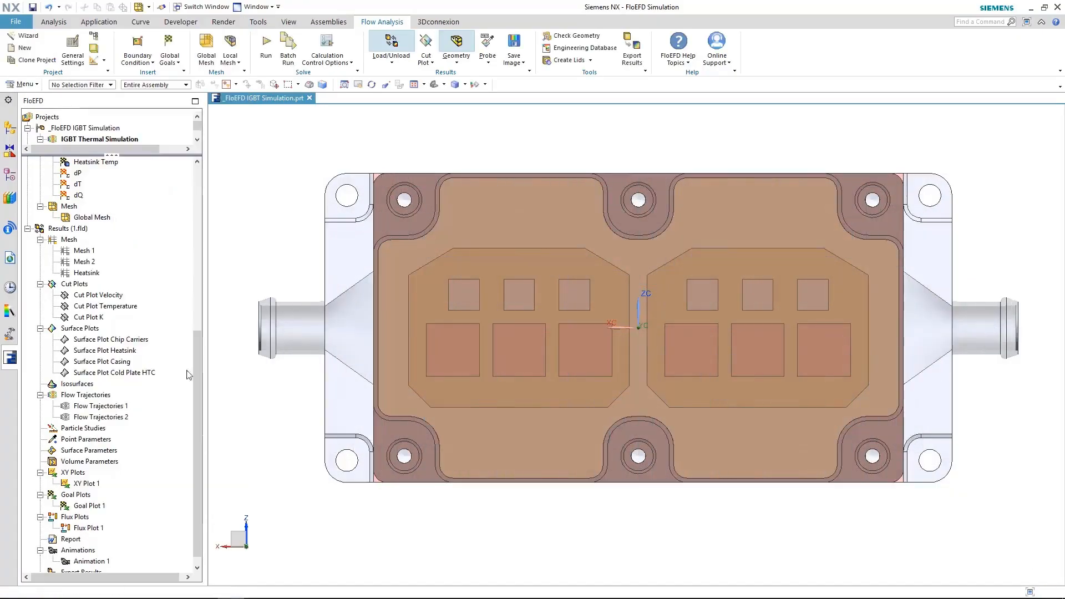
left_click(237, 41)
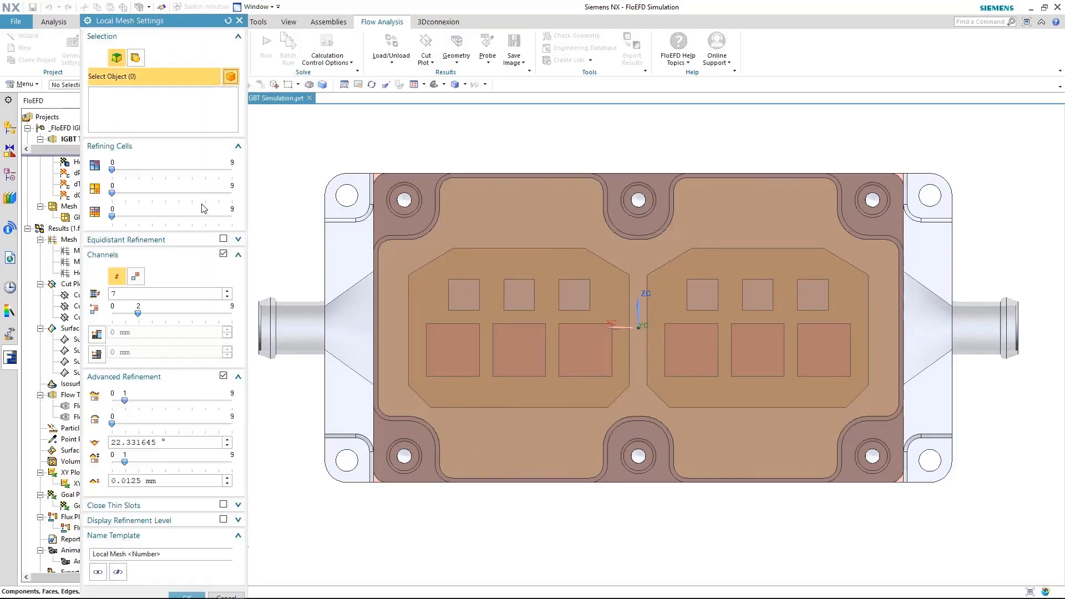
left_click(135, 58)
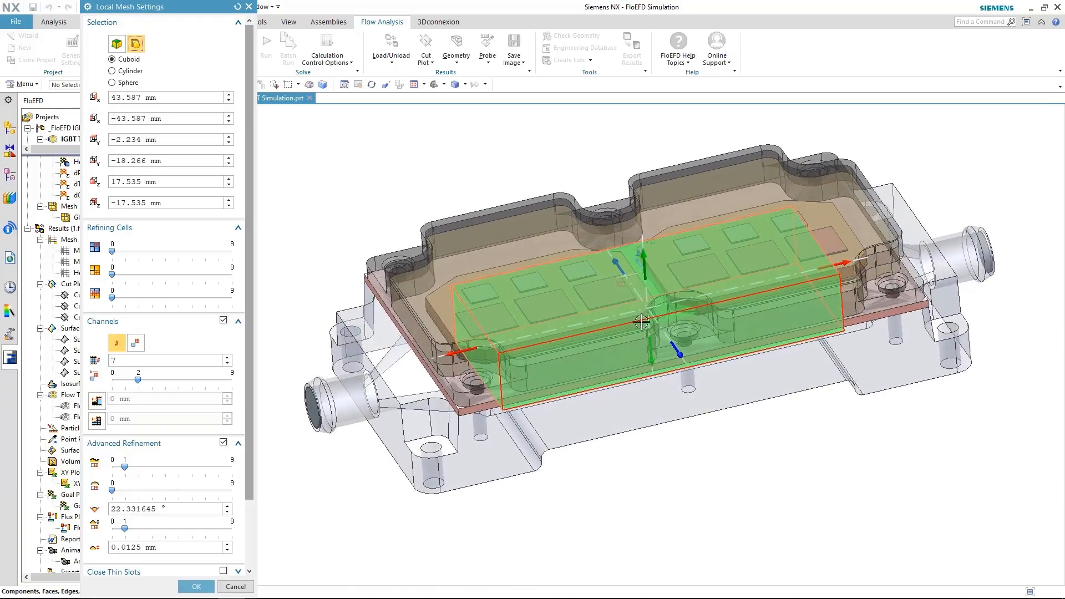
left_click_drag(447, 352, 577, 325)
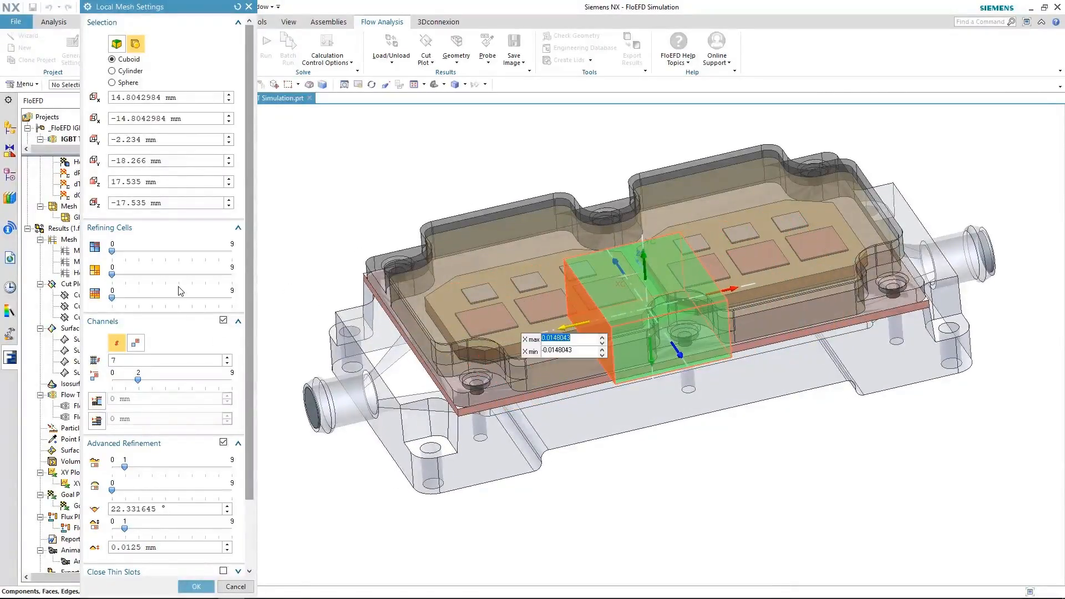
left_click(236, 587)
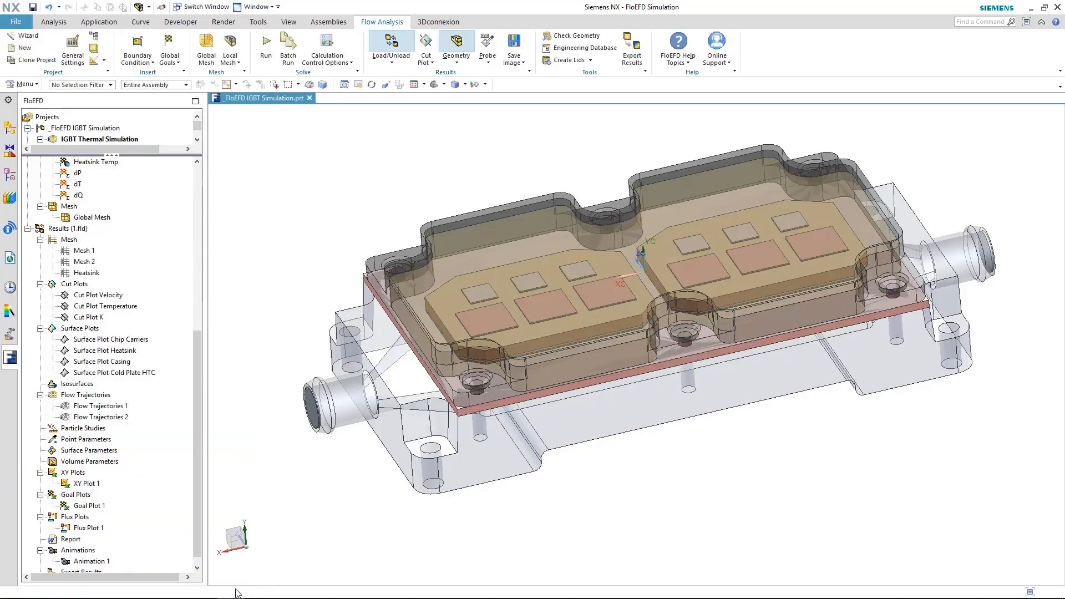
Show the Mesh 1 refinement-level plot in top view with geometry hidden, zooming into the inlet end
right_click(83, 251)
left_click(94, 271)
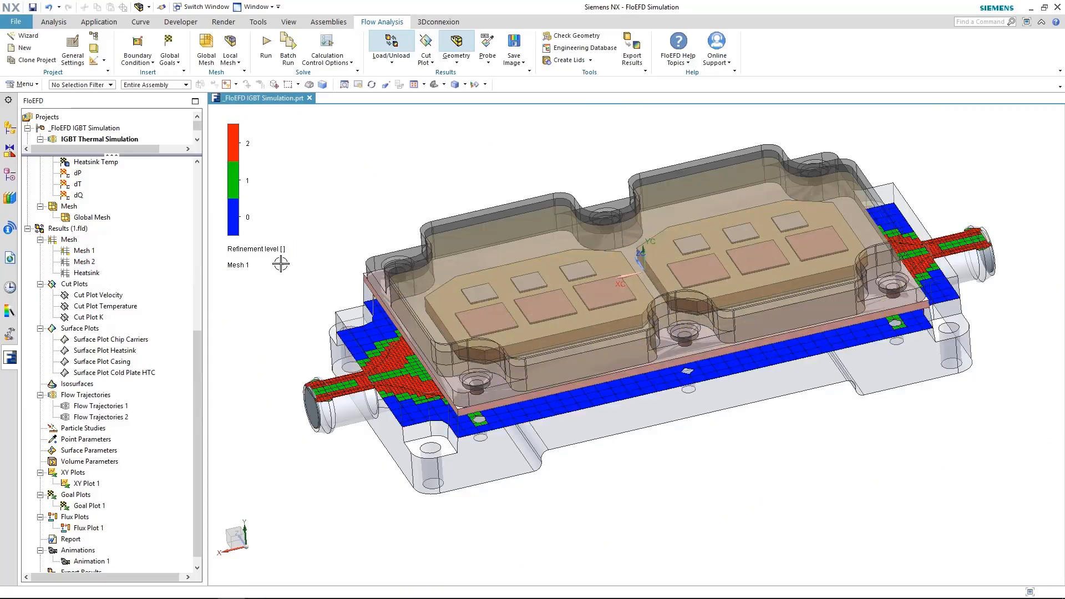
left_click(456, 44)
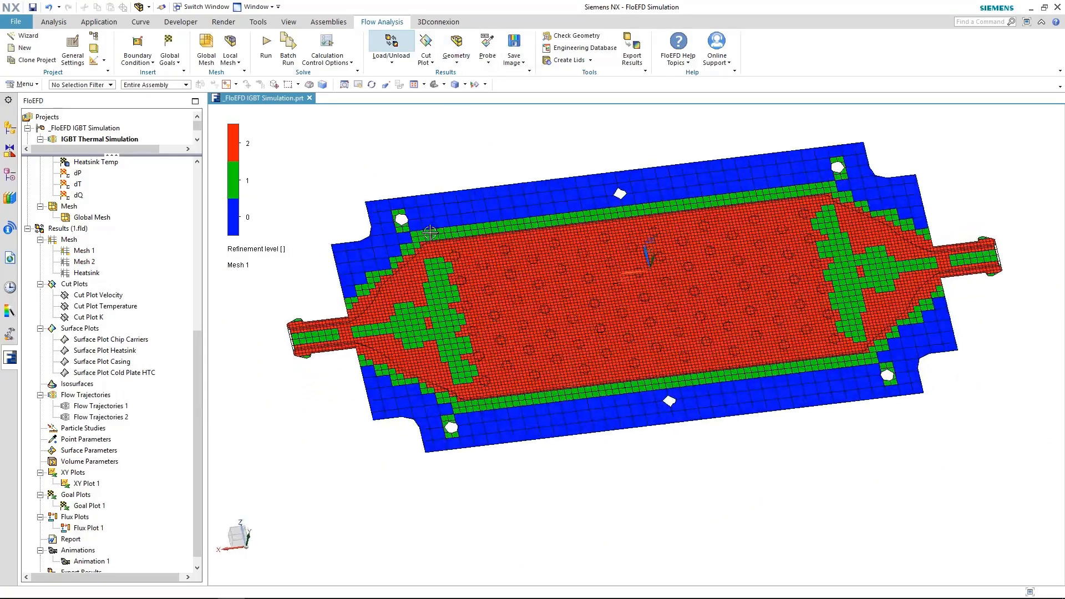
key("F8")
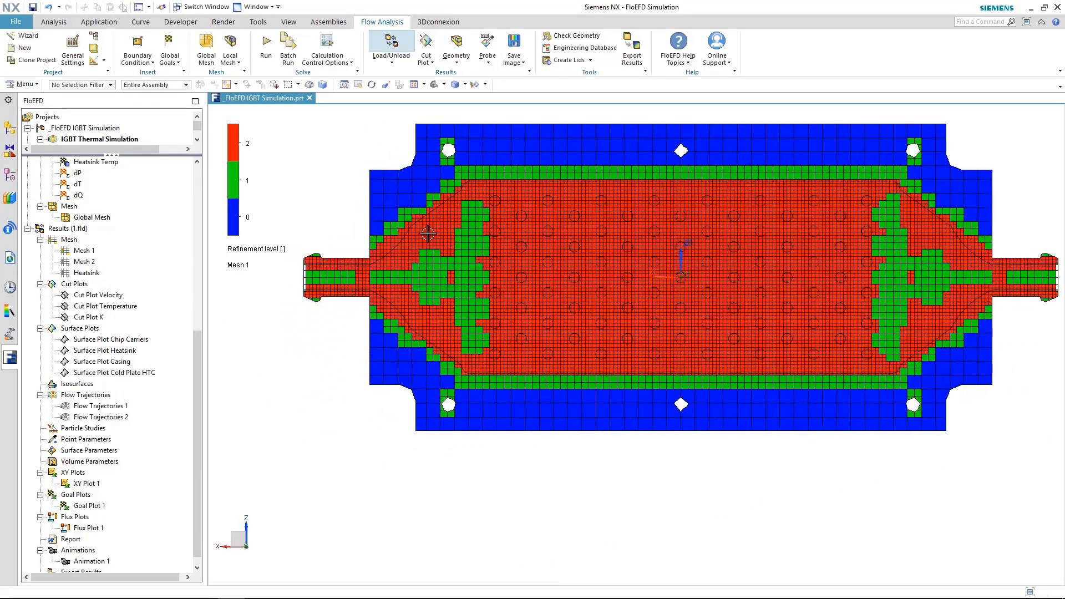
scroll(340, 268, "down", 2)
scroll(339, 272, "up", 2)
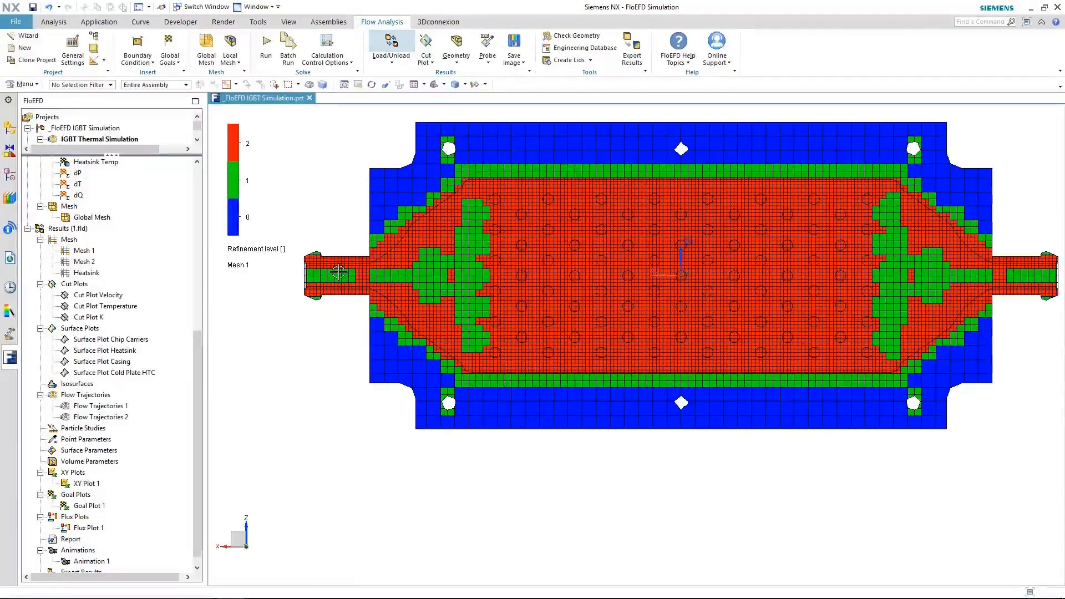
scroll(339, 272, "up", 4)
middle_click_drag(464, 361, 459, 422, "shift")
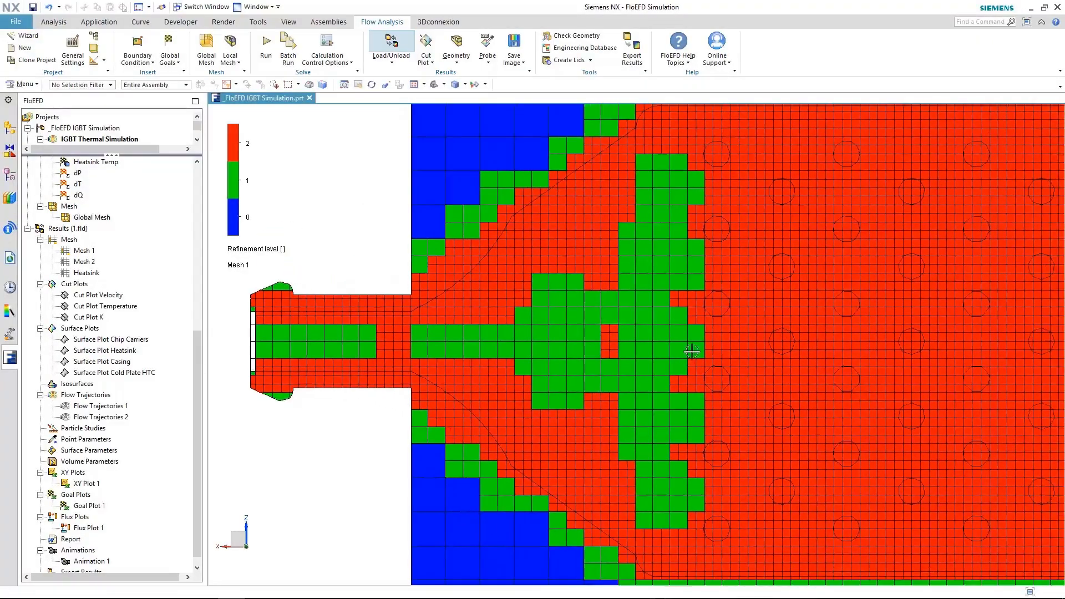
scroll(719, 295, "up", 4)
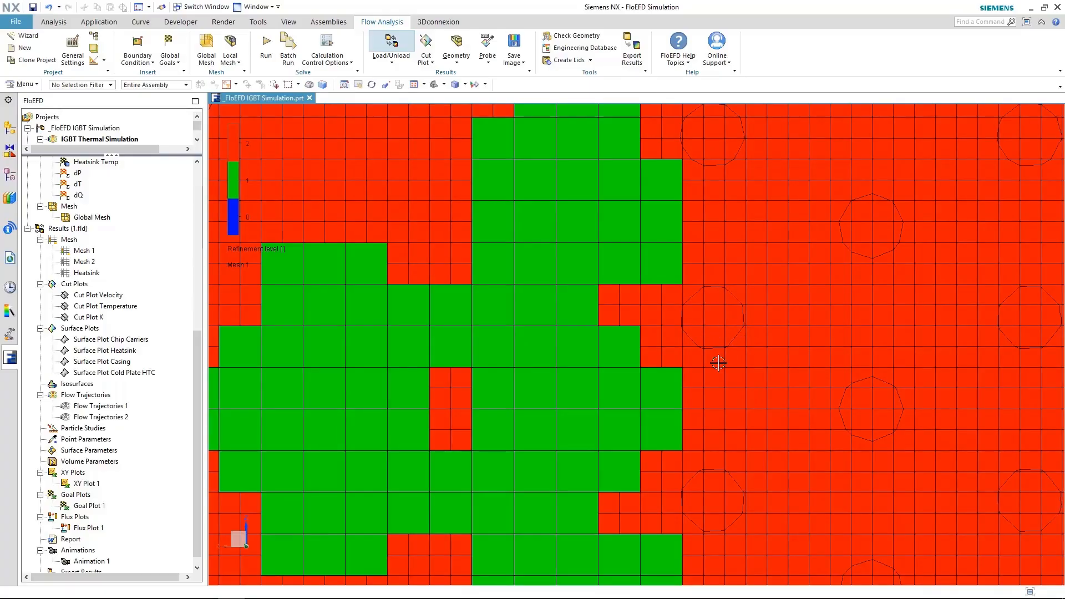
scroll(649, 372, "down", 5)
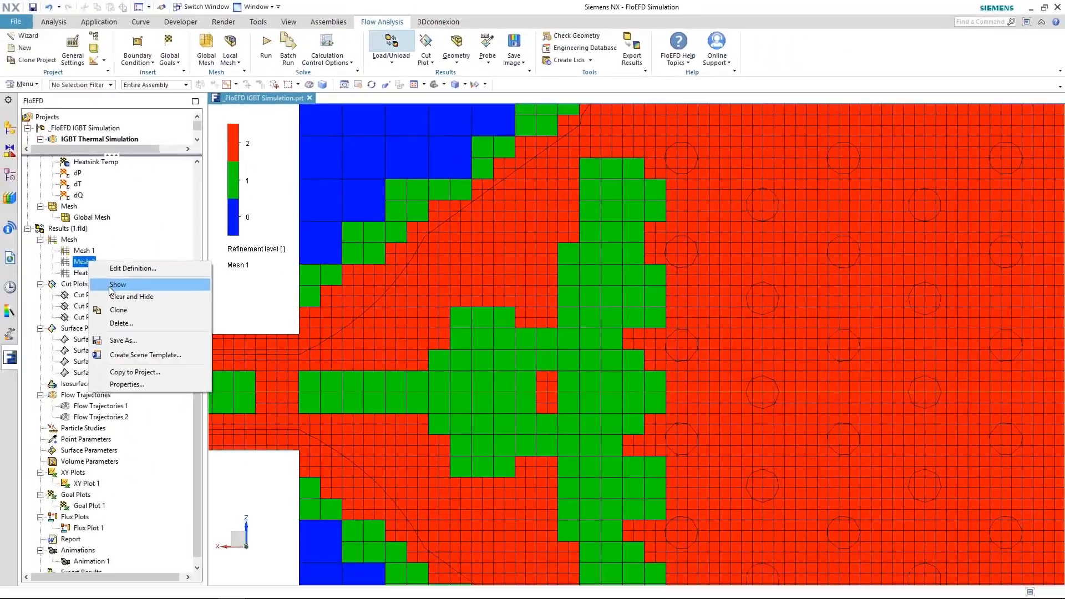
Show the Mesh 2 refinement plot and rotate the view to see both meshes in 3D
left_click(110, 285)
middle_click_drag(543, 386, 587, 557)
left_click(589, 559)
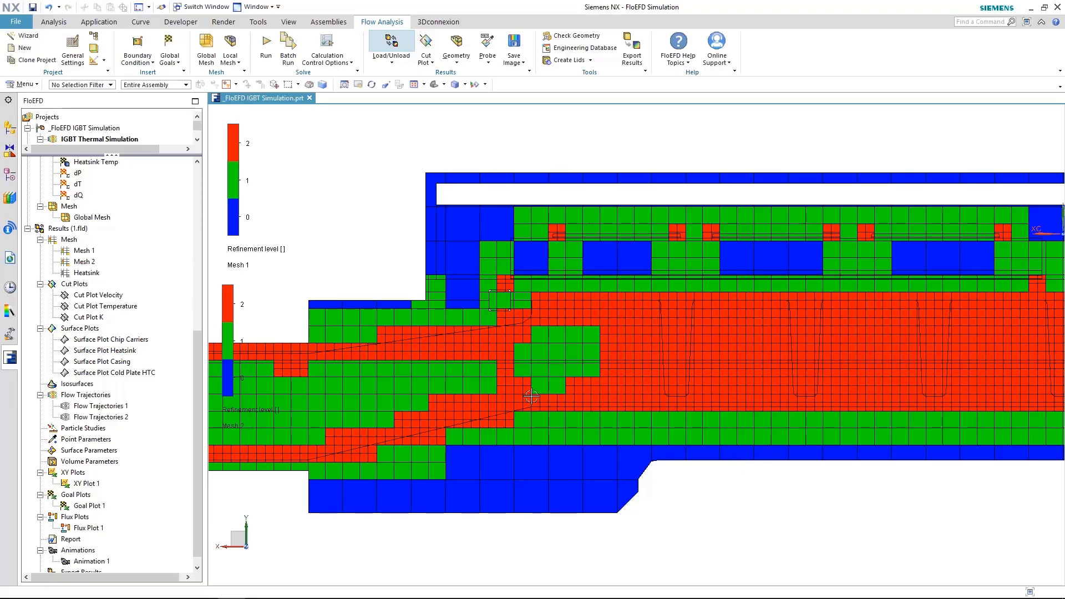
Hide the Mesh 1 and Mesh 2 plots, then select the Heatsink mesh plot
right_click(103, 250)
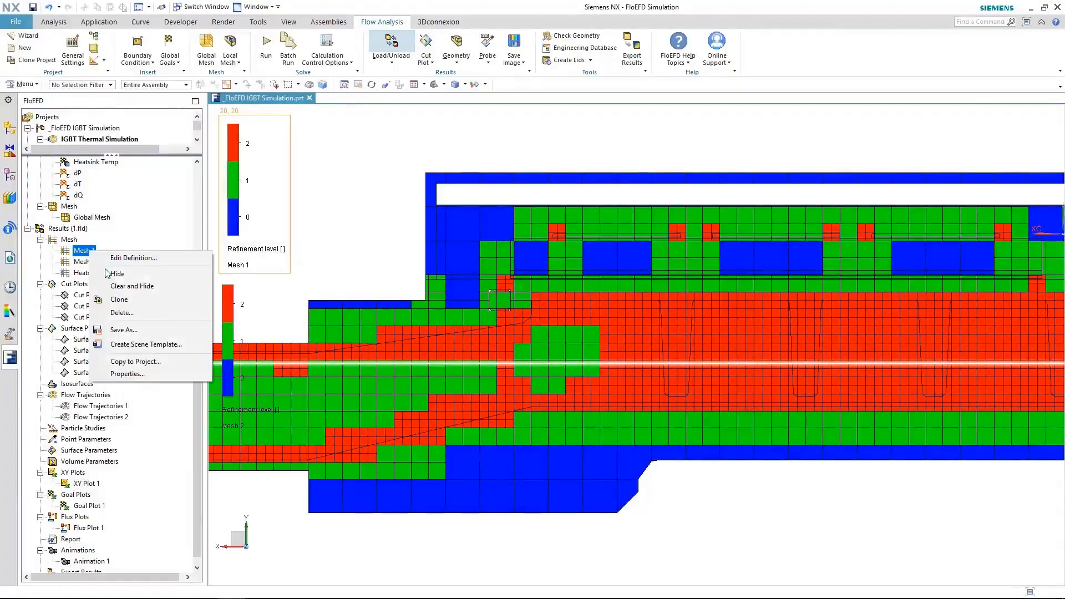
left_click(109, 275)
right_click(79, 261)
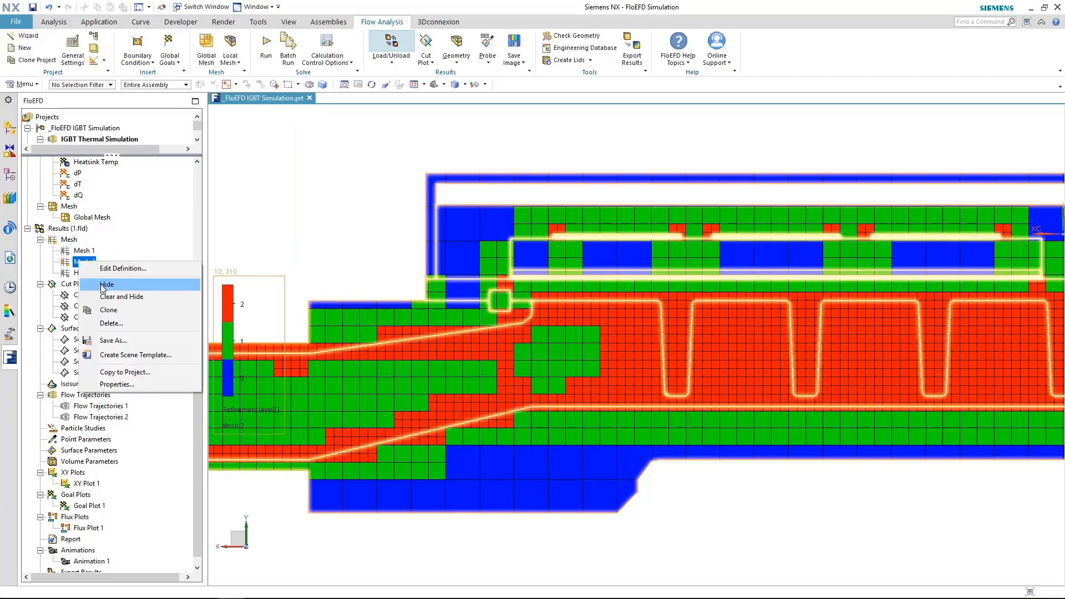
left_click(107, 284)
left_click(86, 274)
right_click(86, 275)
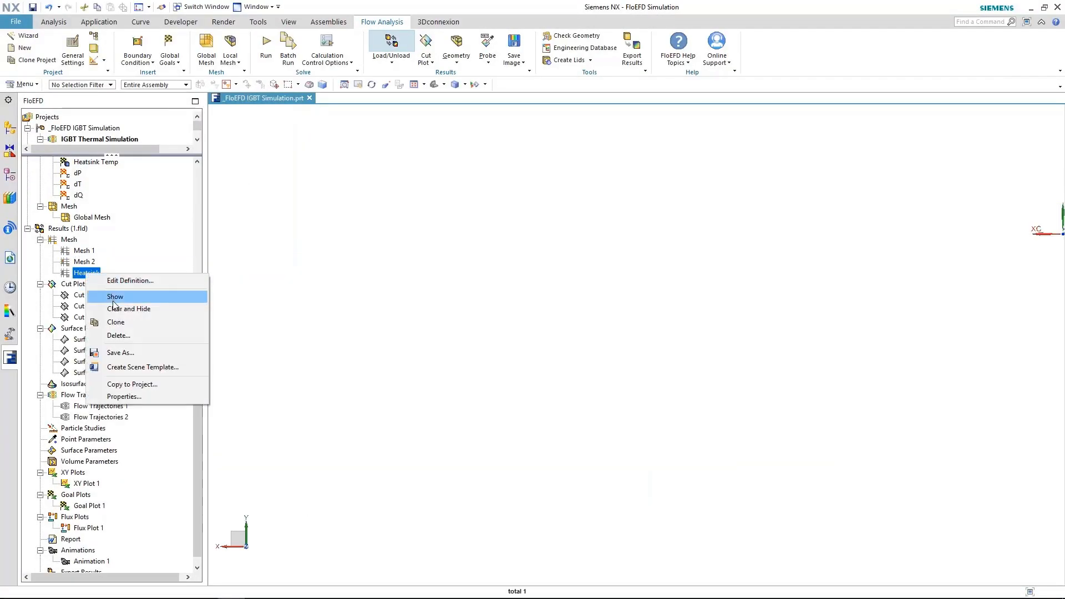
left_click(115, 297)
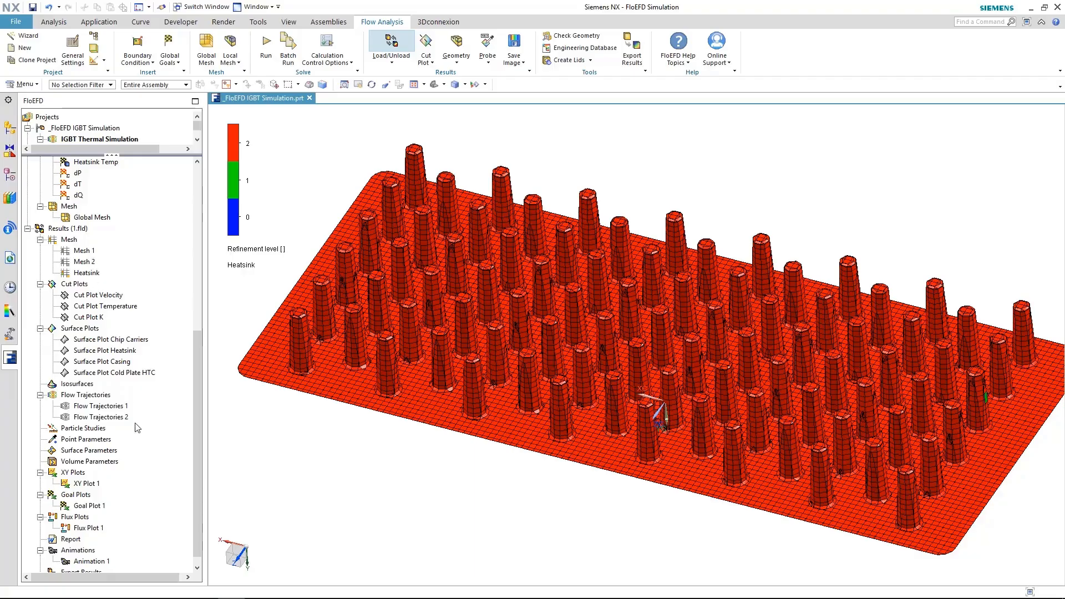
left_click(87, 273)
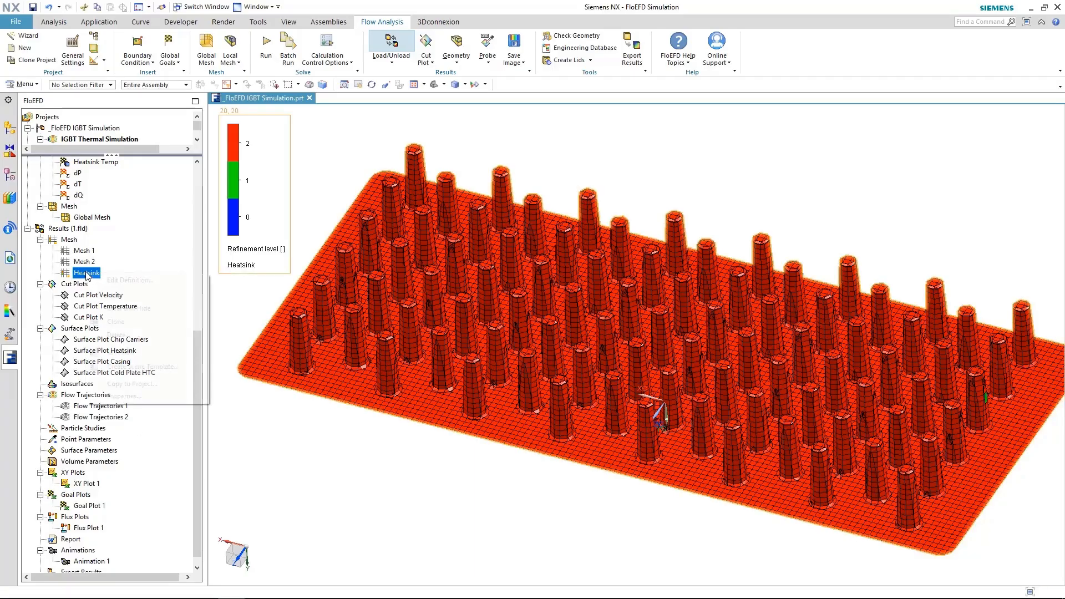
right_click(88, 275)
left_click(114, 297)
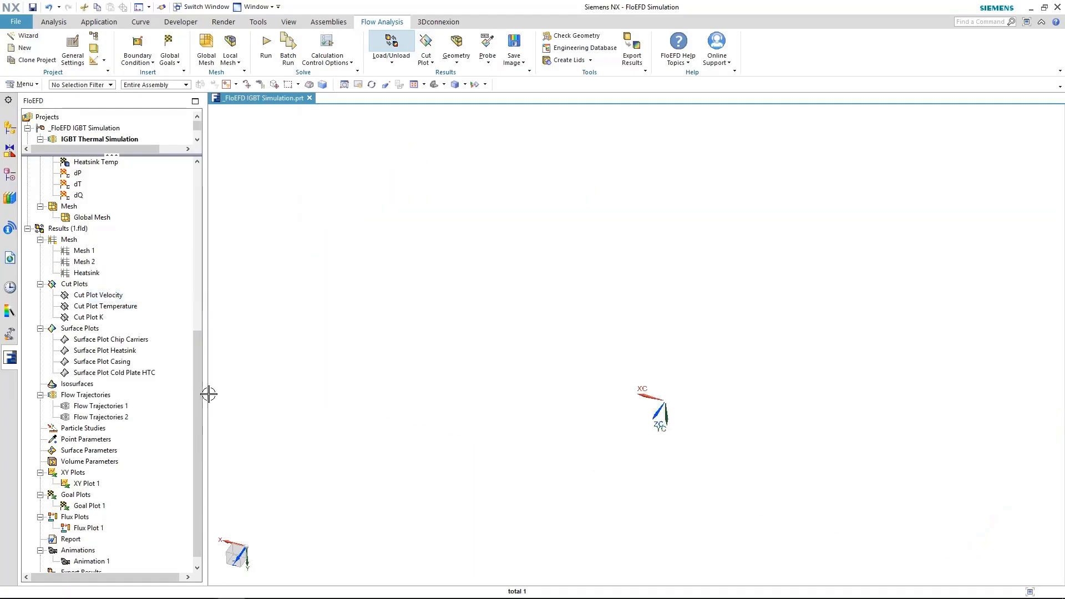
Show Cut Plot K conductivity contours and frame the heatsink fins
right_click(98, 322)
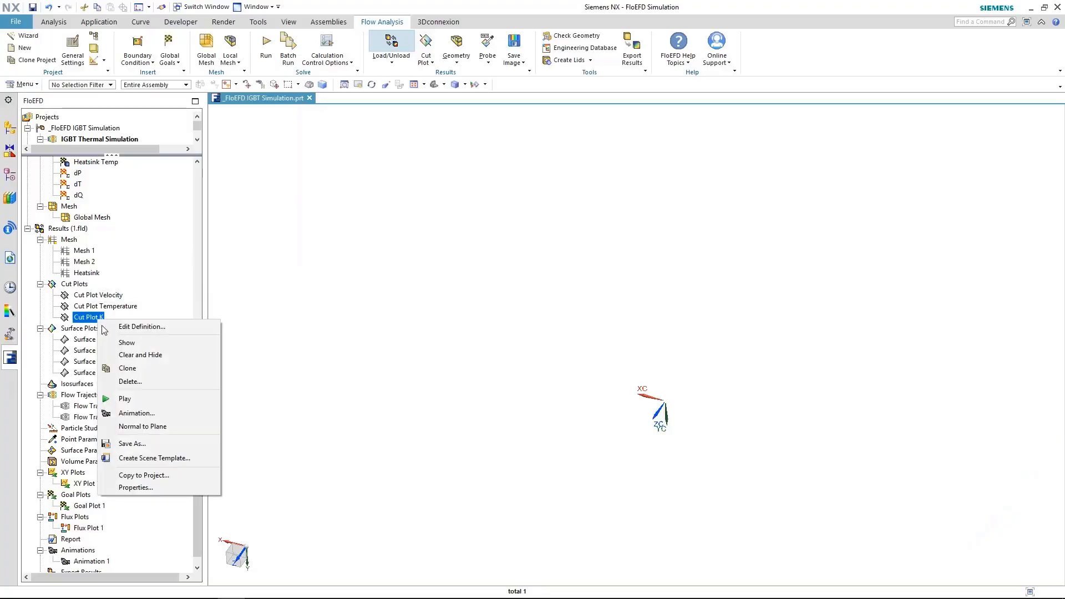
left_click(127, 343)
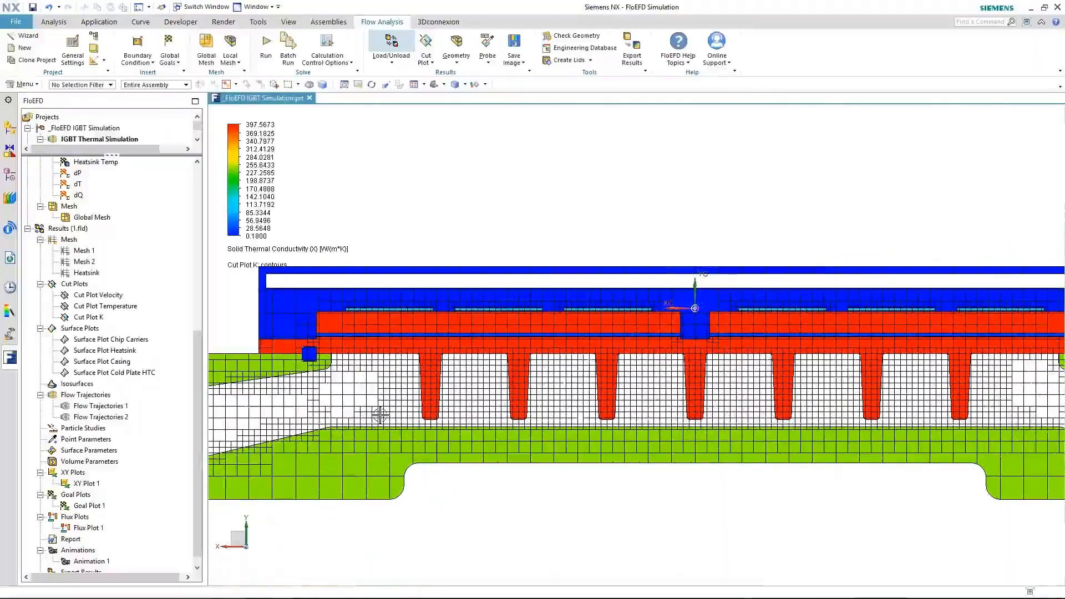
middle_click_drag(300, 423, 313, 445, "shift")
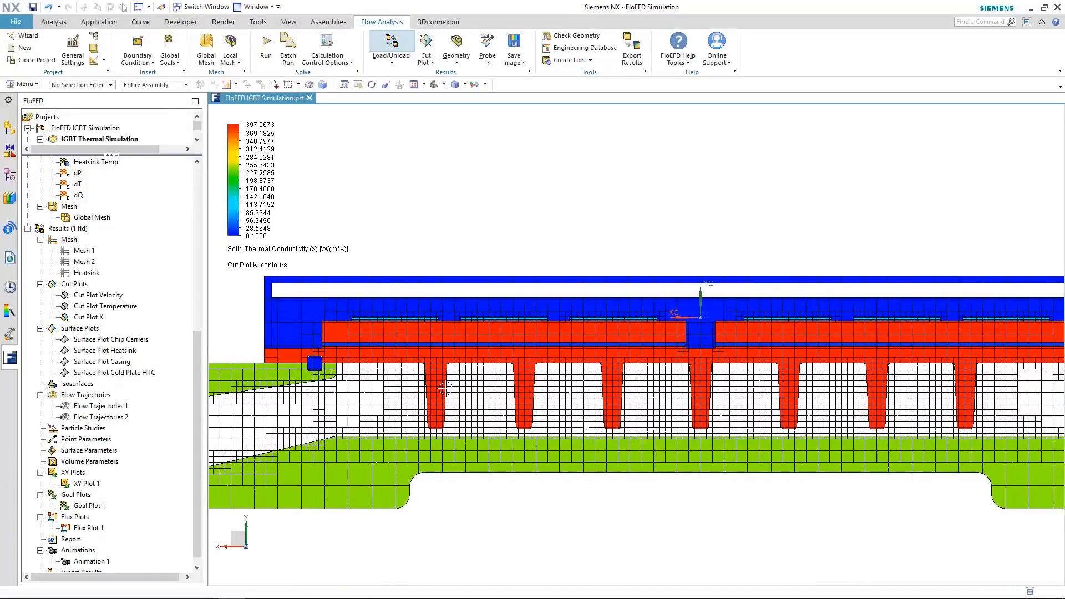
scroll(435, 382, "up", 5)
Probe conductivity: about 396.46 W/(m*K) in the heatsink fins and 0.27 in the blue block
left_click(487, 45)
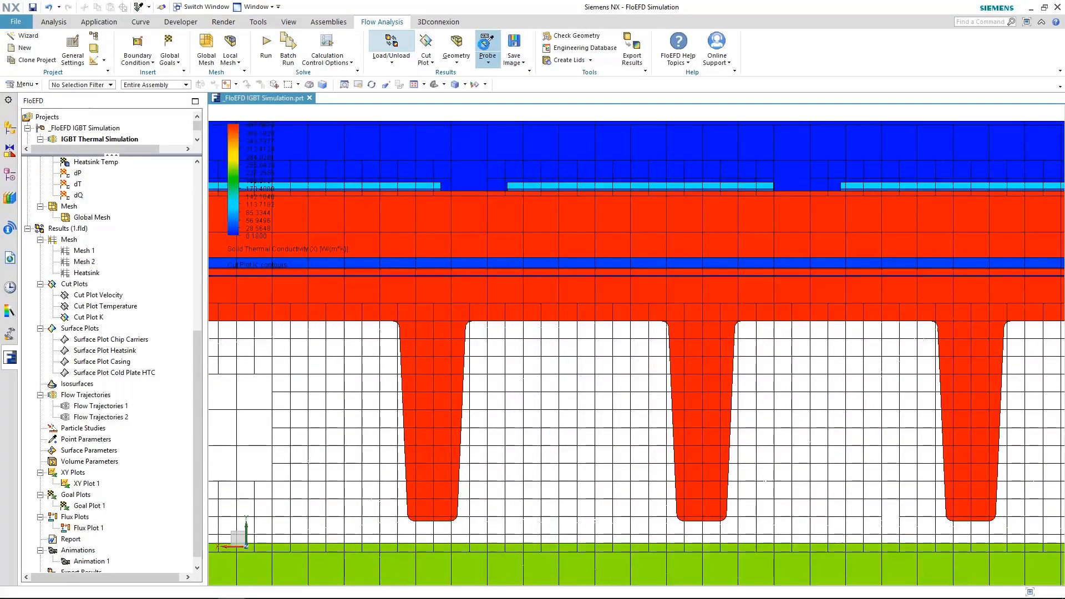
scroll(430, 294, "up", 4)
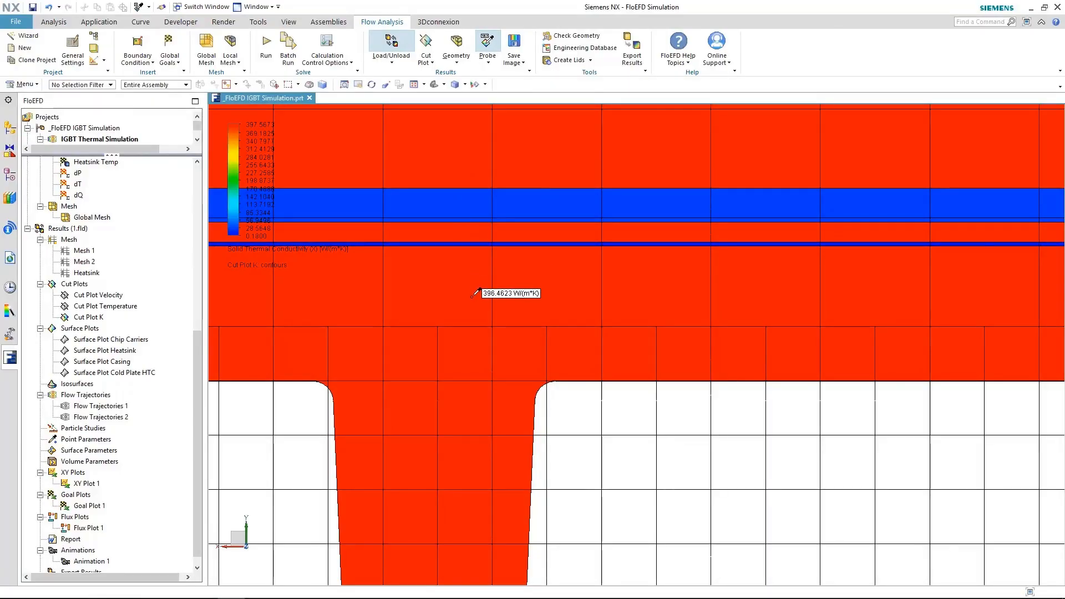
scroll(476, 292, "down", 5)
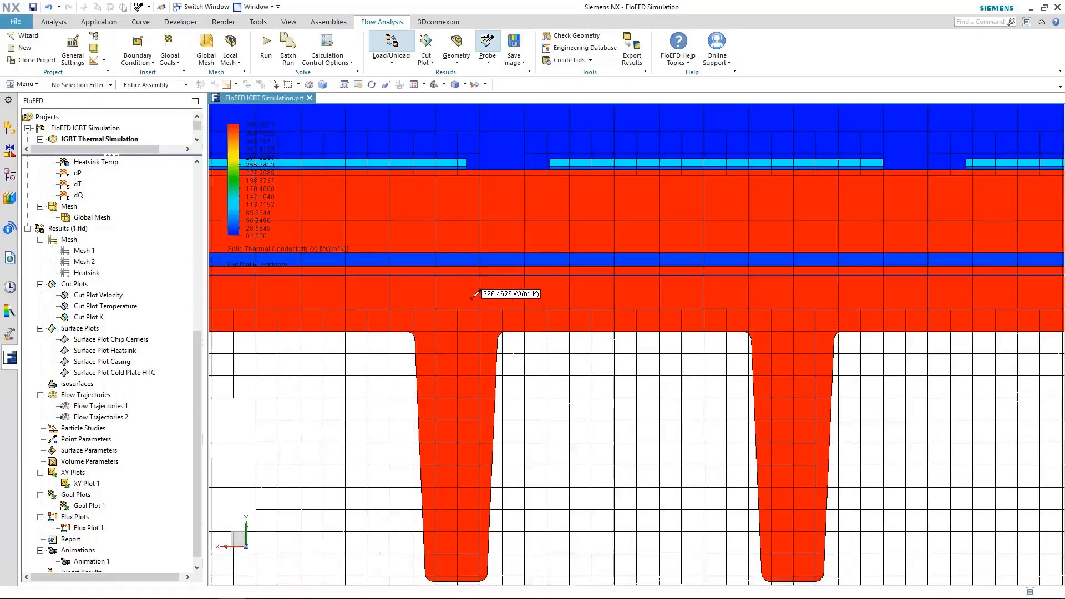
scroll(422, 311, "up", 8)
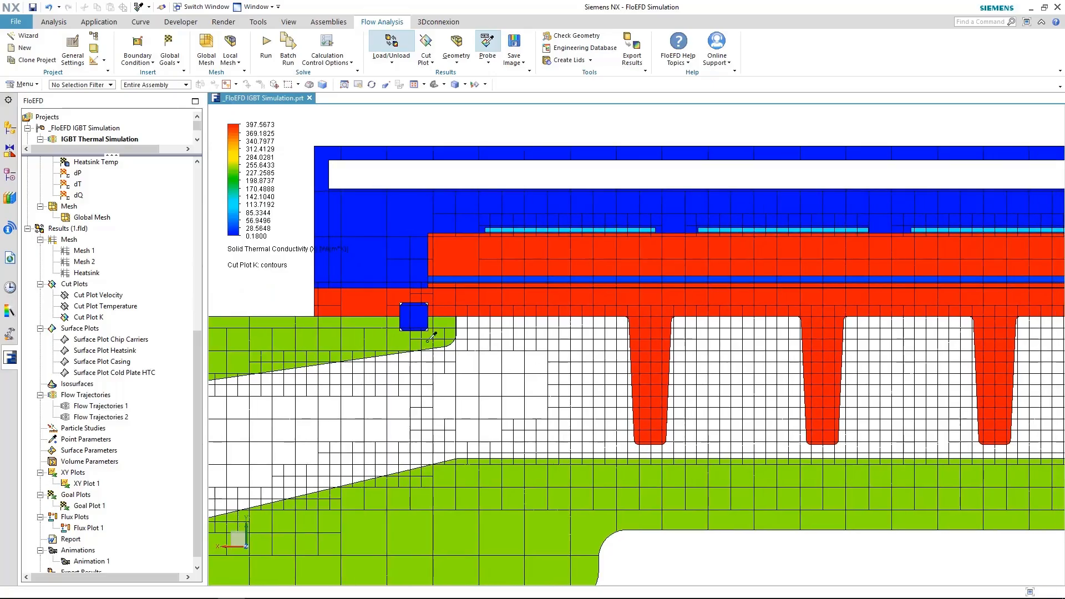
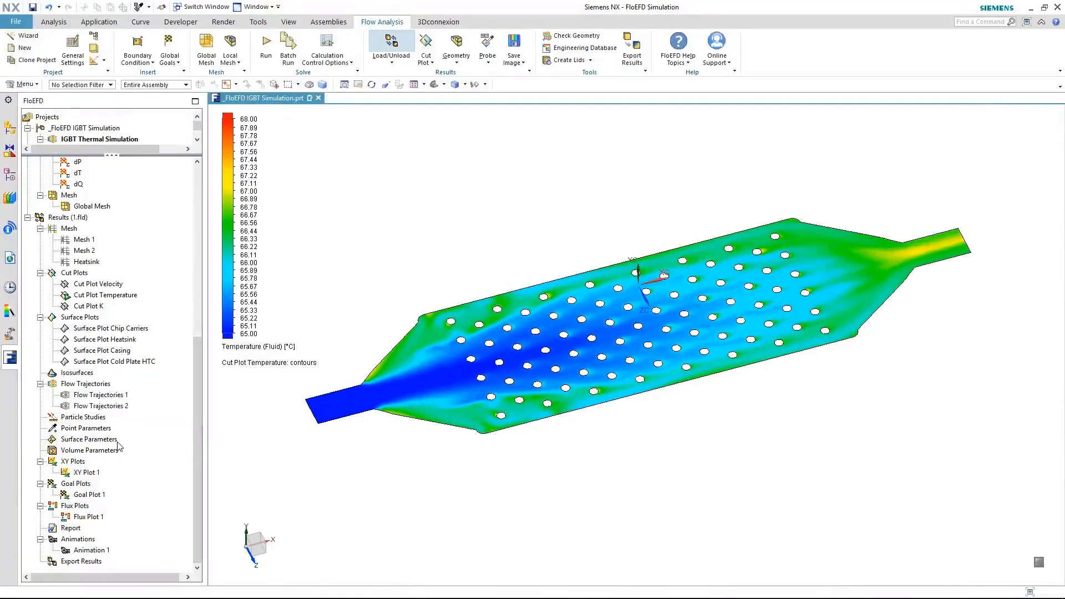
Stop the cut plot animation and recolour the cut plot by Velocity
right_click(106, 297)
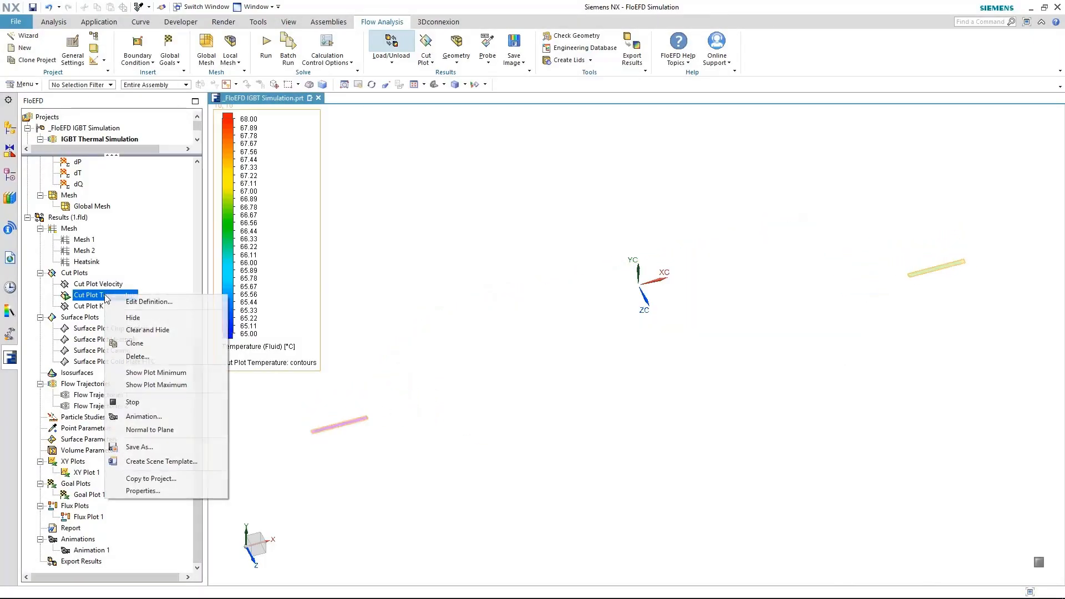
left_click(132, 402)
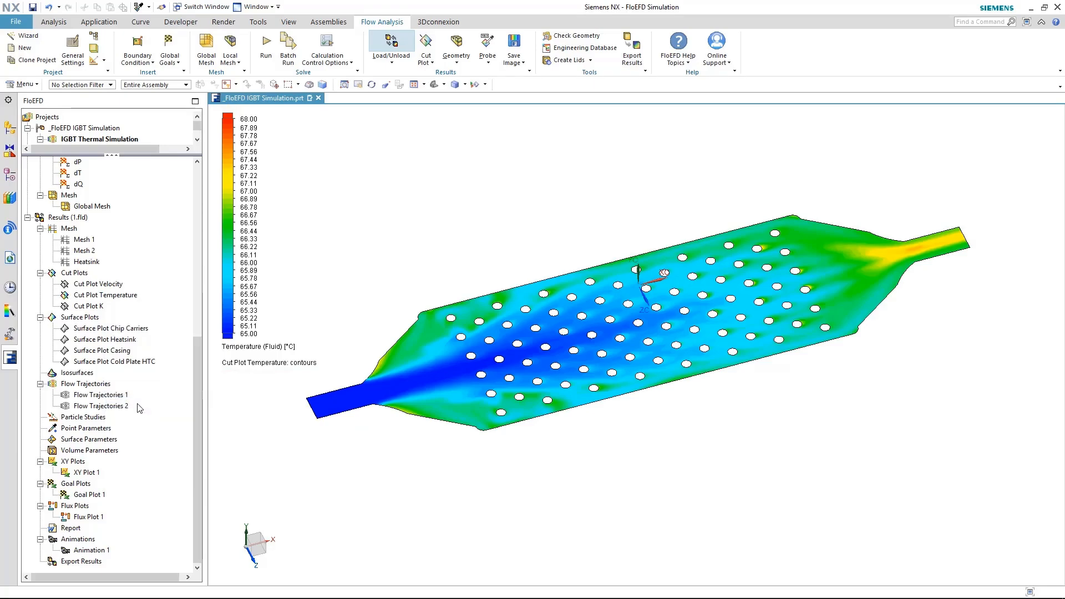
left_click(249, 352)
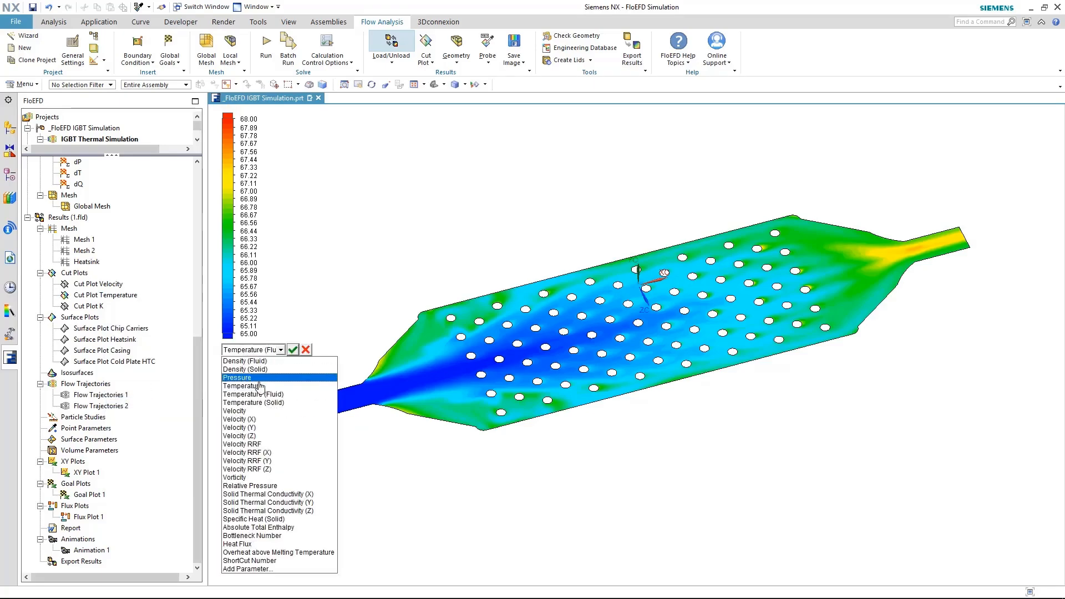
left_click(261, 417)
left_click(293, 349)
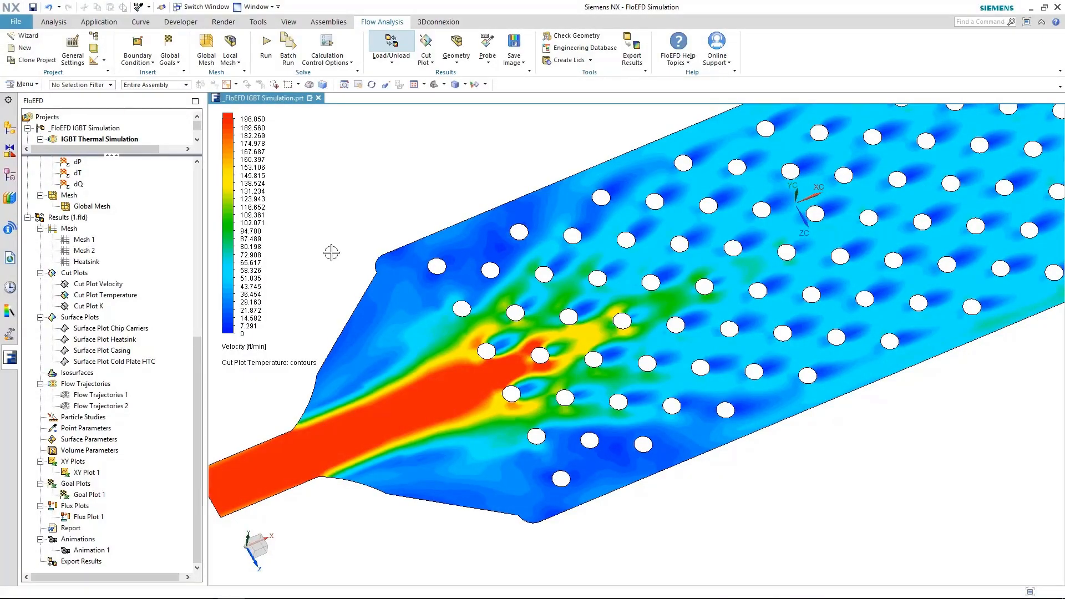
Switch the cut plot to Pressure contours, then hide Cut Plot Temperature
left_click(243, 347)
left_click(252, 377)
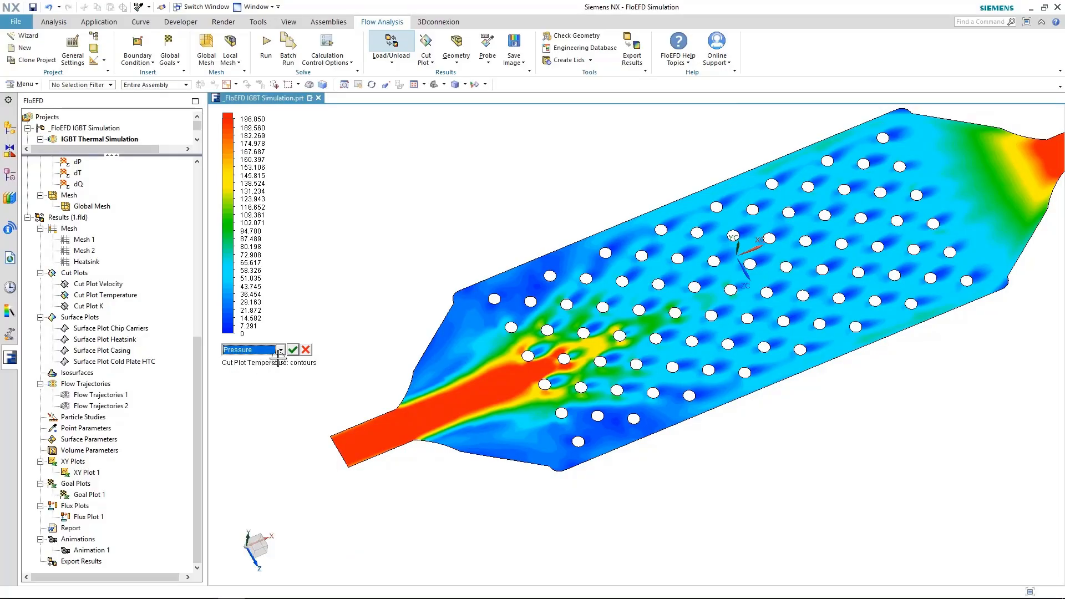
left_click(293, 349)
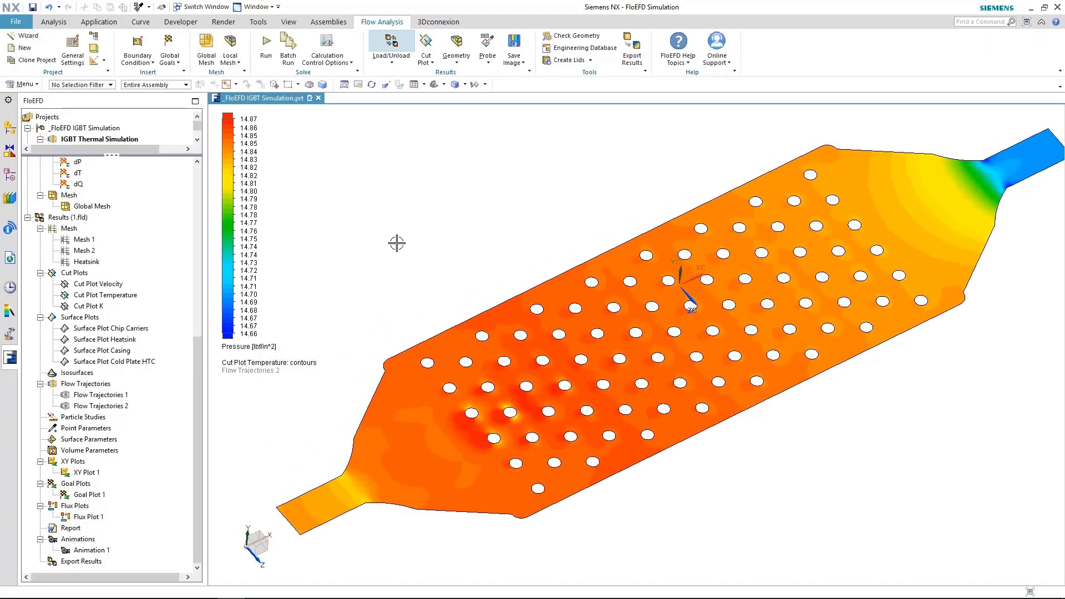
left_click(111, 297)
right_click(112, 300)
left_click(139, 320)
left_click(139, 328)
Show the Chip Carriers surface plot, view it from a flatter angle, then hide it
right_click(140, 329)
left_click(168, 353)
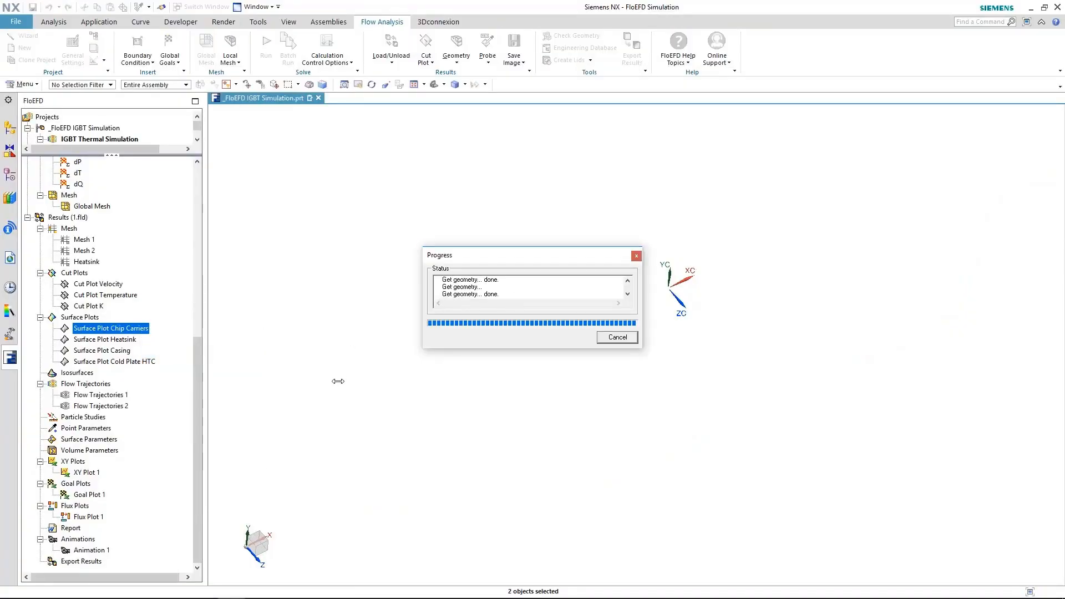
key("Escape")
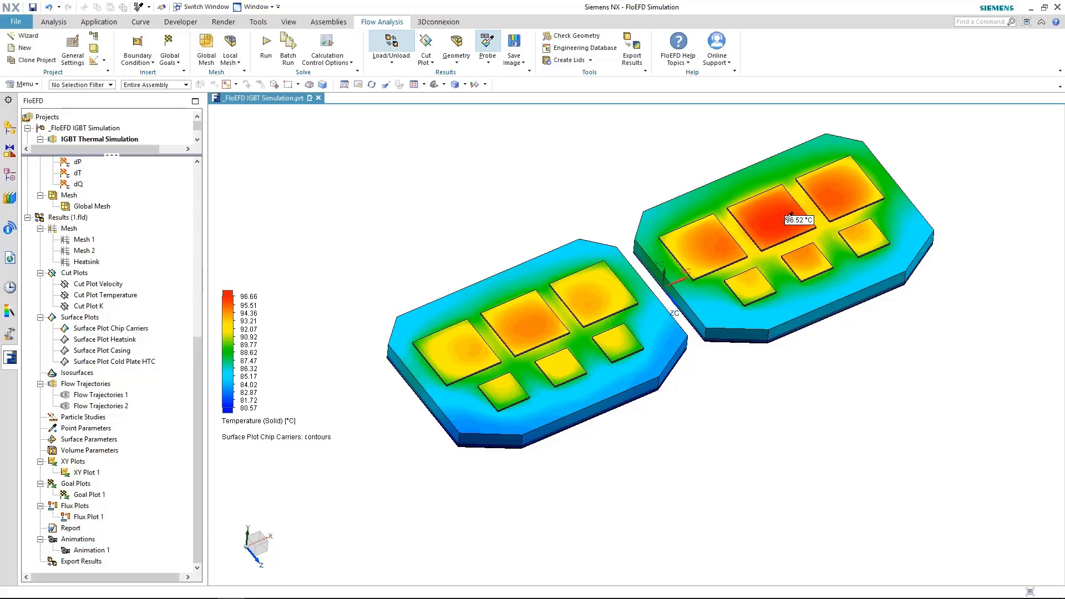
middle_click_drag(792, 219, 823, 306)
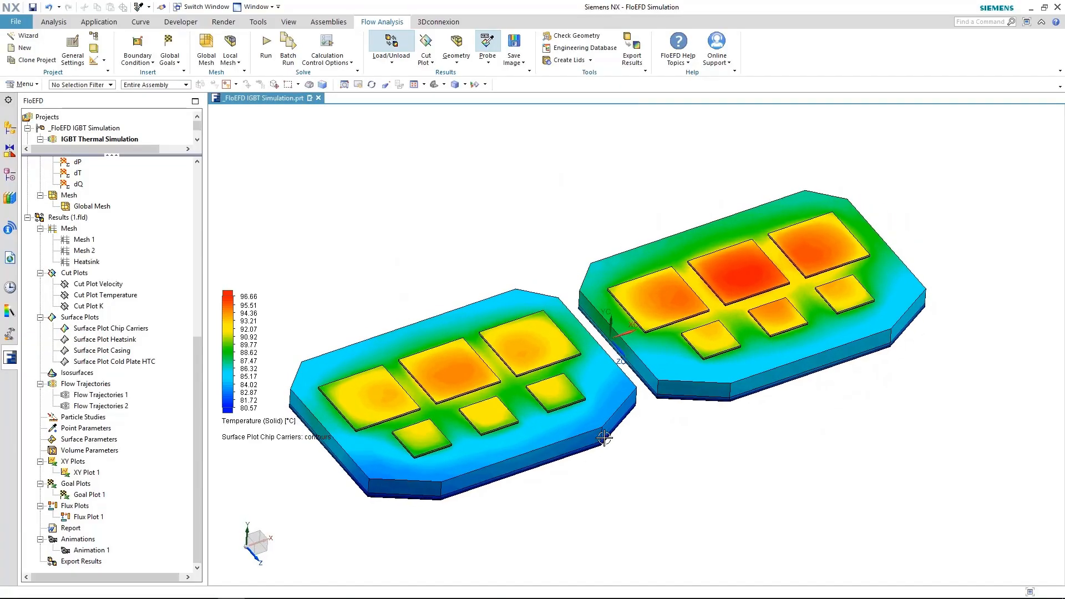
right_click(100, 328)
left_click(142, 351)
Display the 65–84.99 °C Heatsink surface plot, then hide it
right_click(114, 339)
left_click(140, 361)
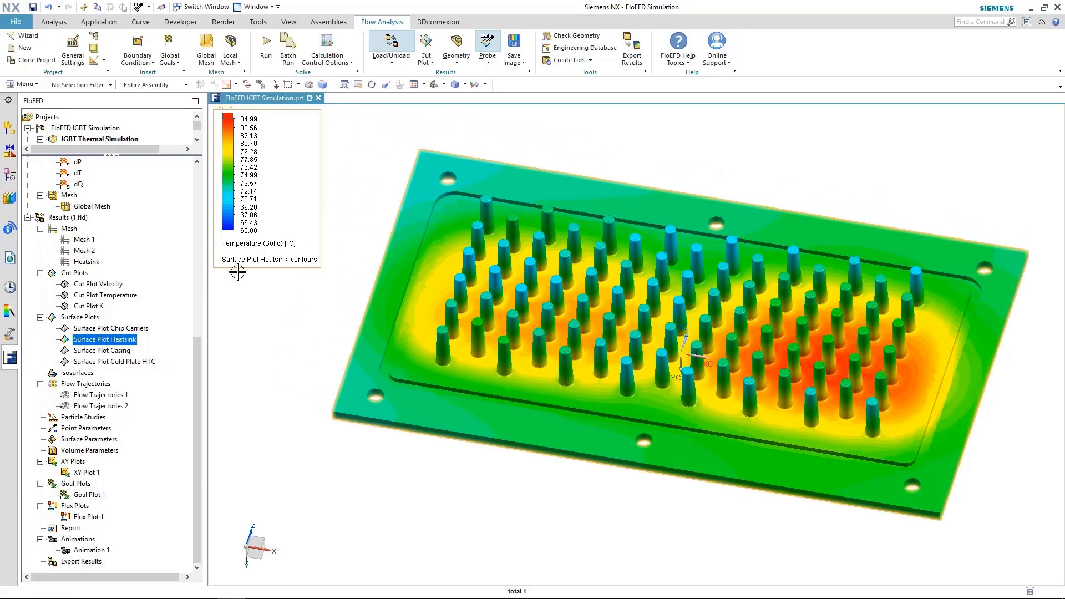
right_click(119, 339)
left_click(131, 362)
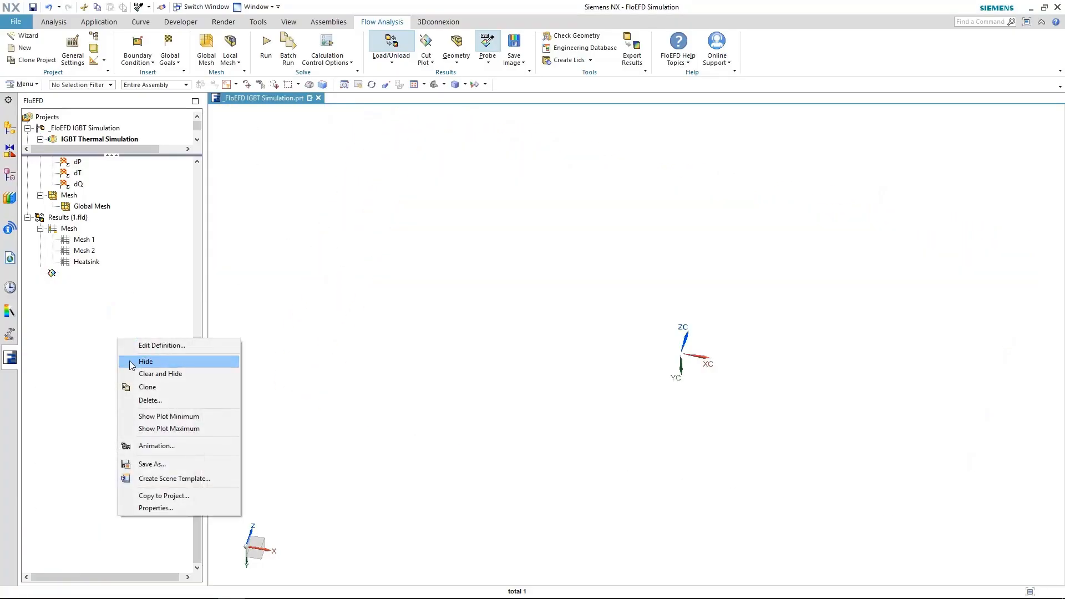
Show the model geometry and Flow Trajectories 1, with the temperature legend at the left edge
left_click(455, 43)
right_click(97, 398)
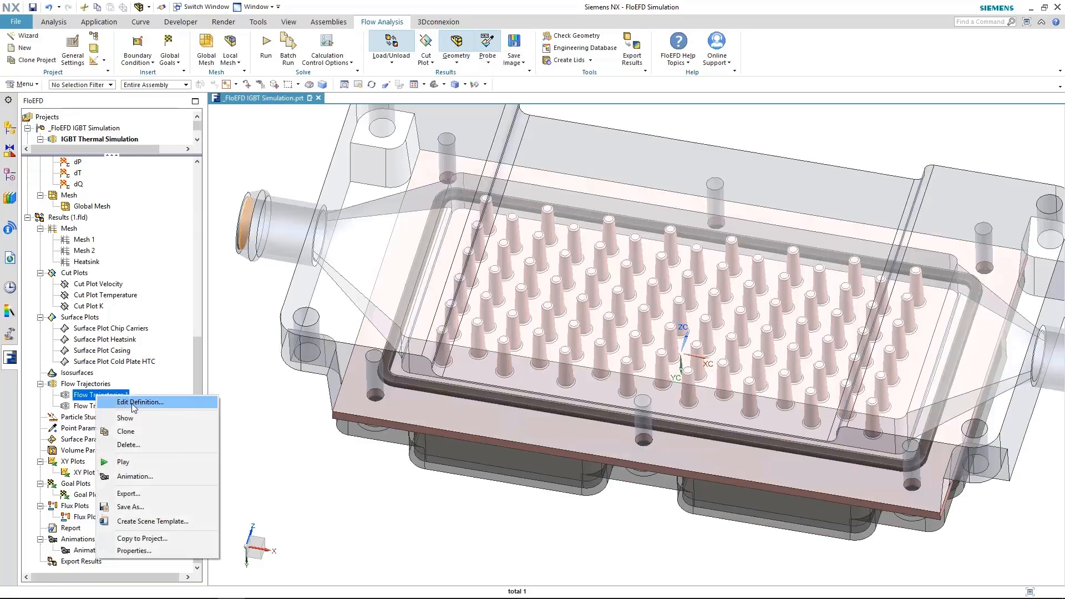
left_click(134, 417)
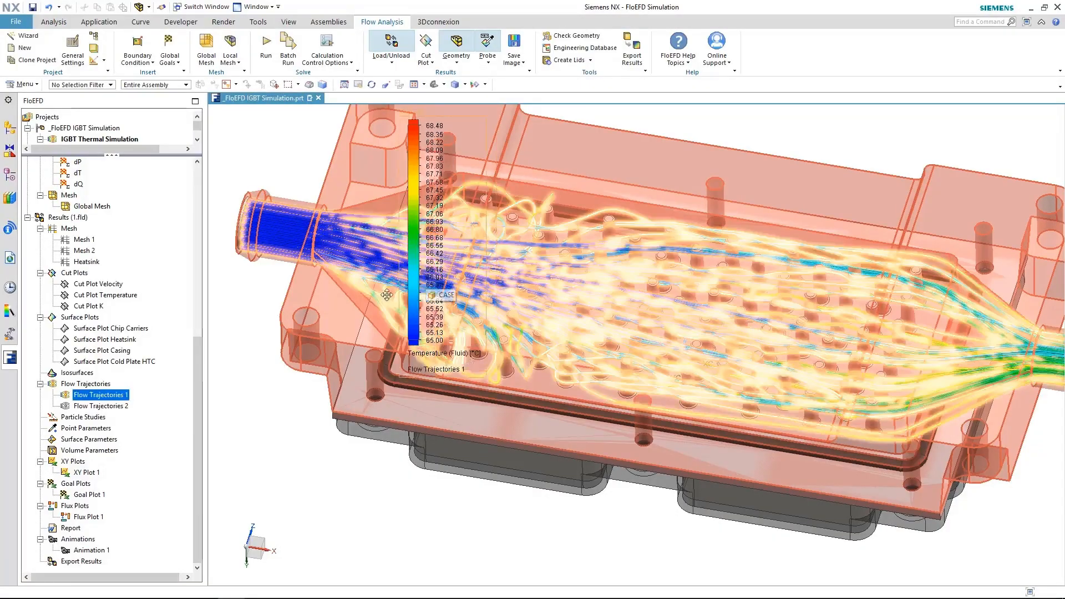
left_click_drag(423, 278, 223, 385)
left_click(442, 480)
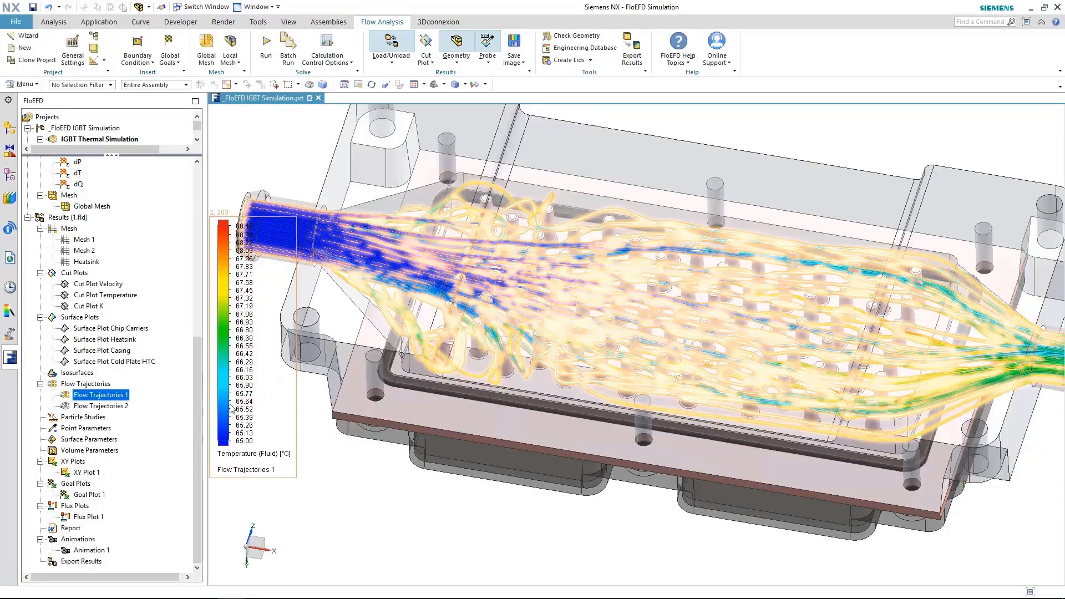
middle_click_drag(443, 480, 273, 448)
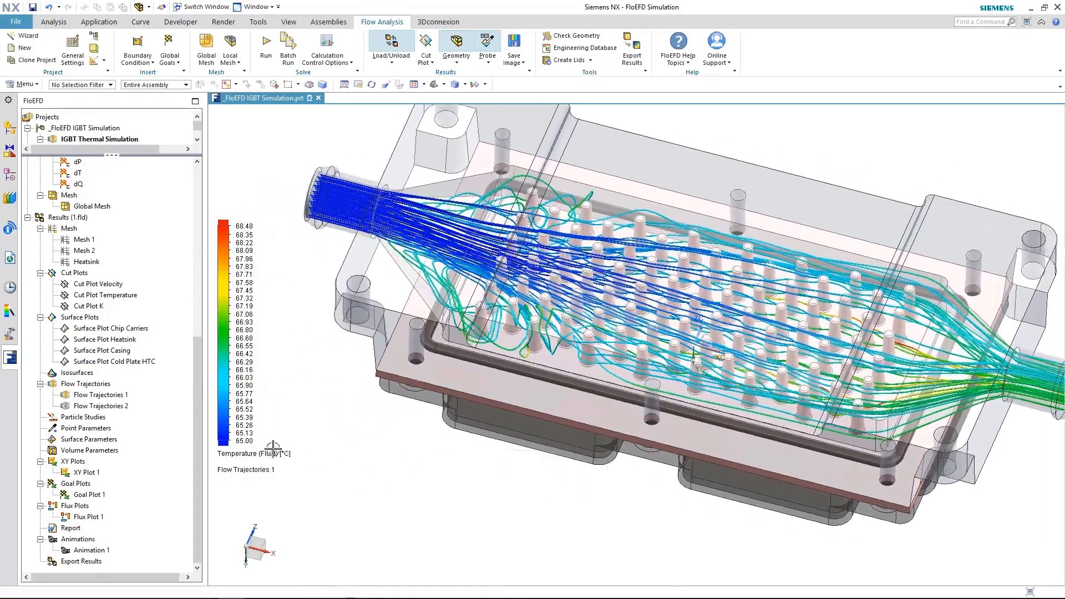
Animate the Flow Trajectories 1 streamlines from the inlet, stop them, and hide the trajectories
right_click(100, 395)
left_click(133, 472)
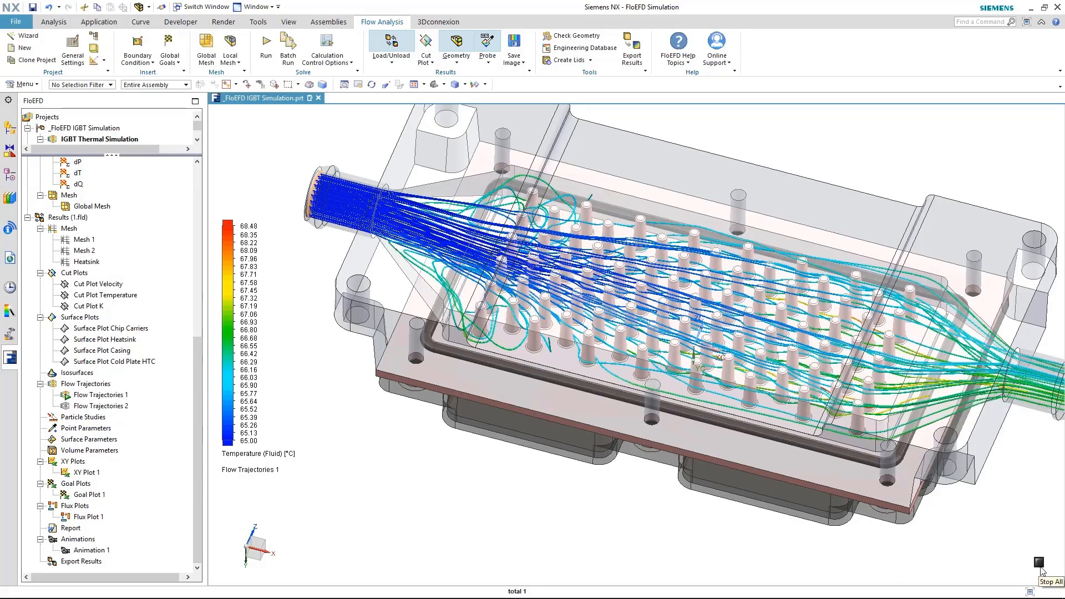
left_click(1039, 562)
right_click(116, 395)
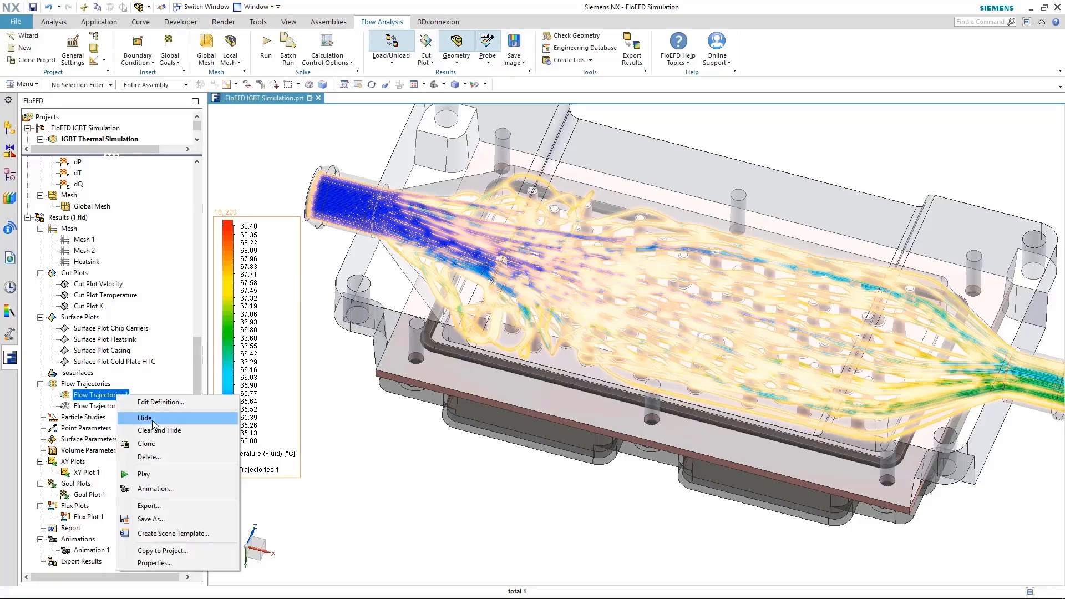
left_click(149, 419)
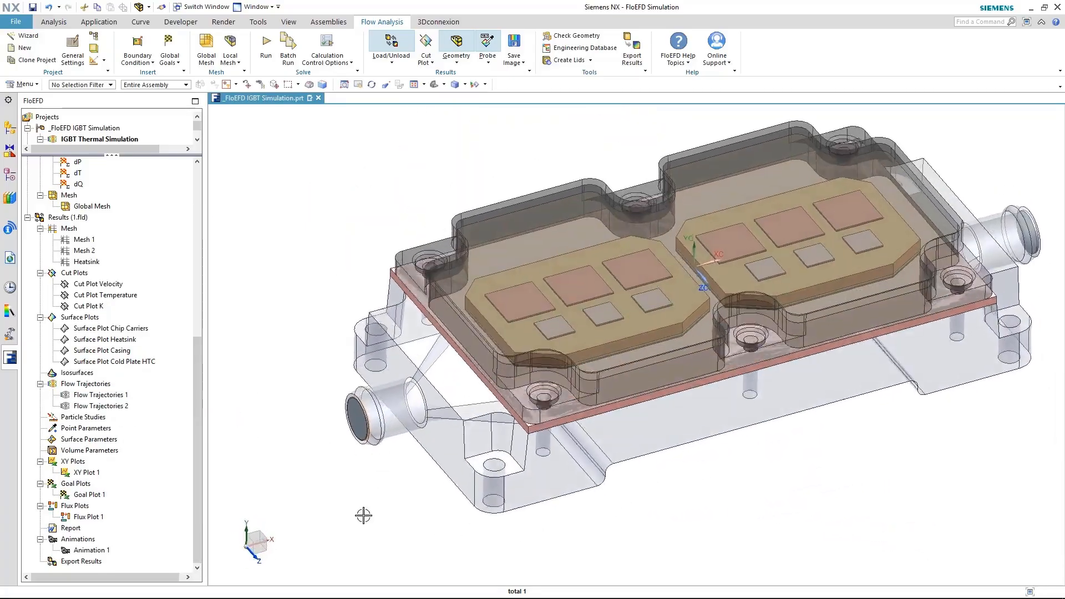
Open Goal Plot 1's definition and display its full summary table
right_click(82, 496)
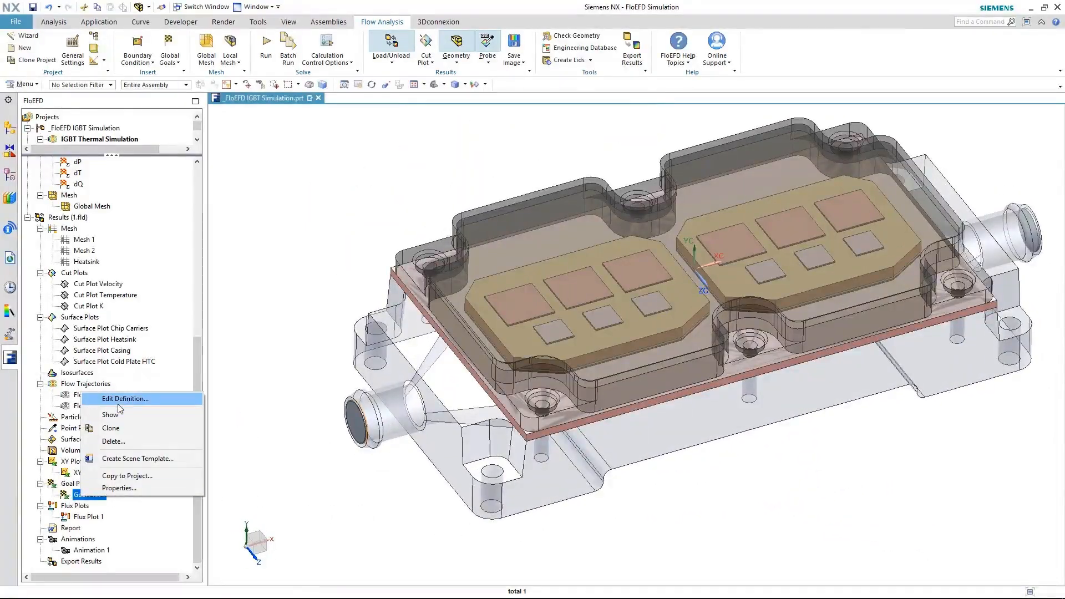
left_click(118, 403)
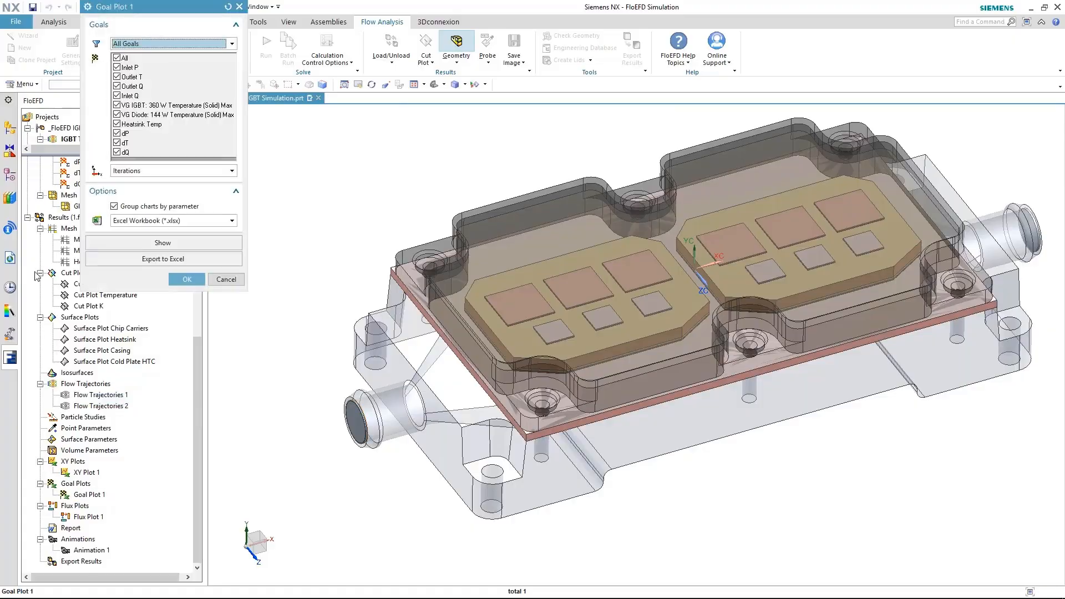
left_click(154, 245)
left_click_drag(382, 443, 387, 372)
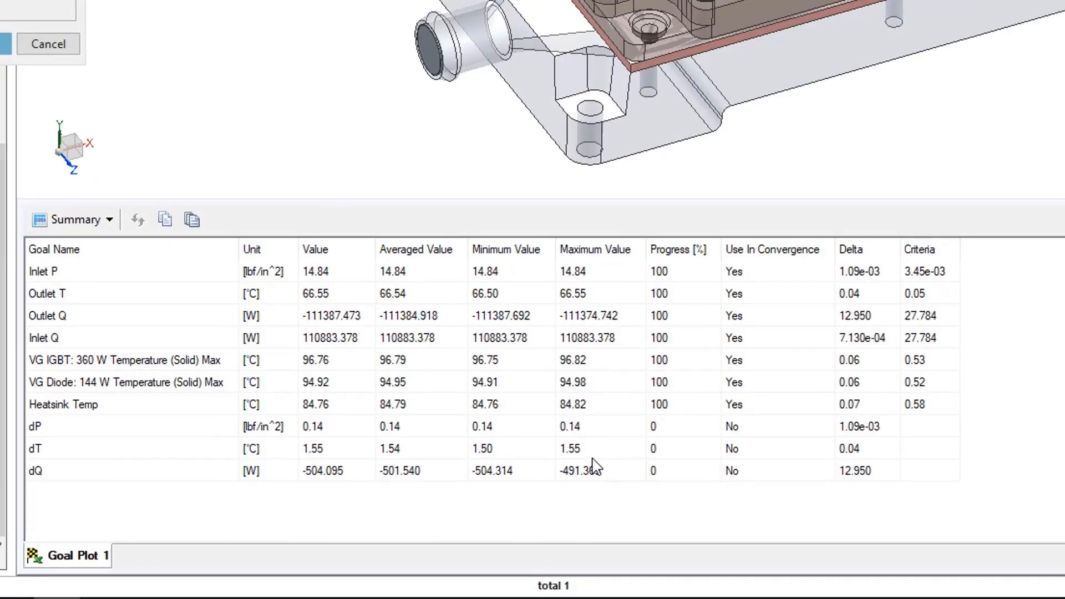
Switch Goal Plot 1 to History charts and export them to Excel
left_click(109, 221)
left_click(81, 274)
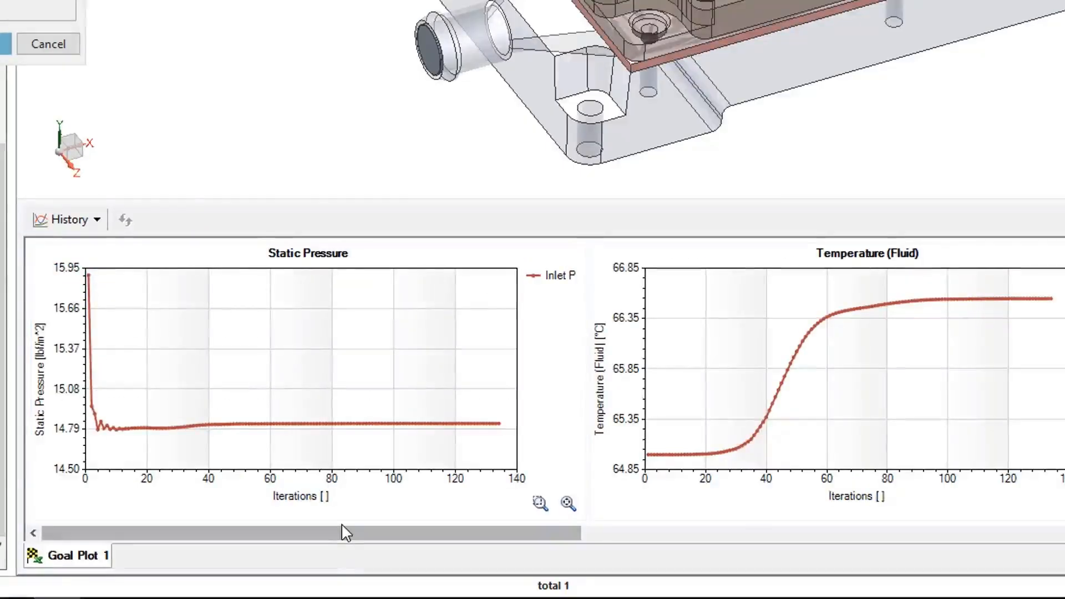
left_click_drag(410, 536, 264, 540)
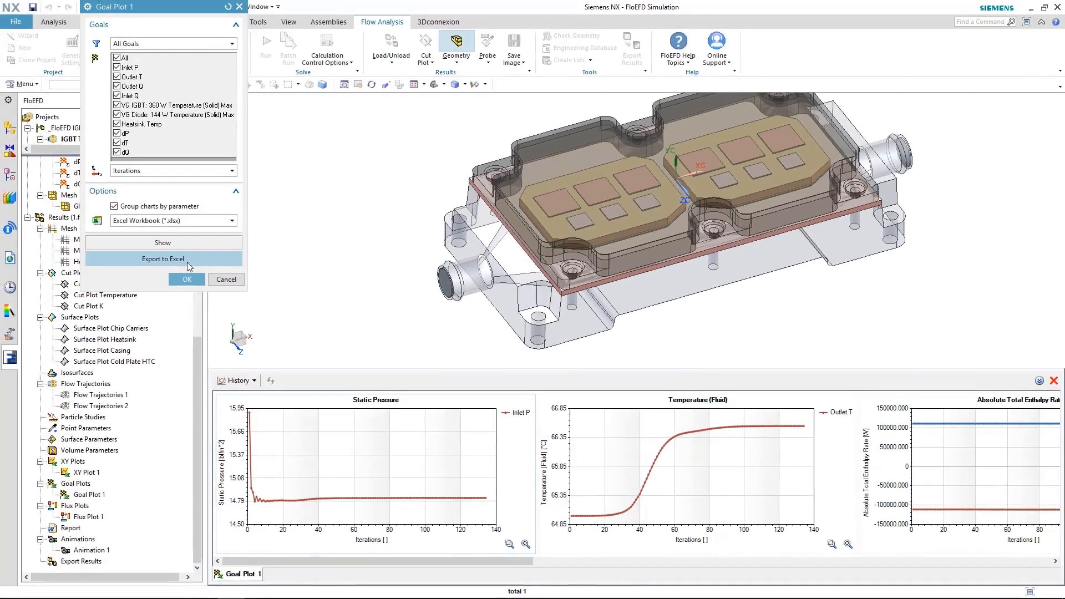
left_click(188, 260)
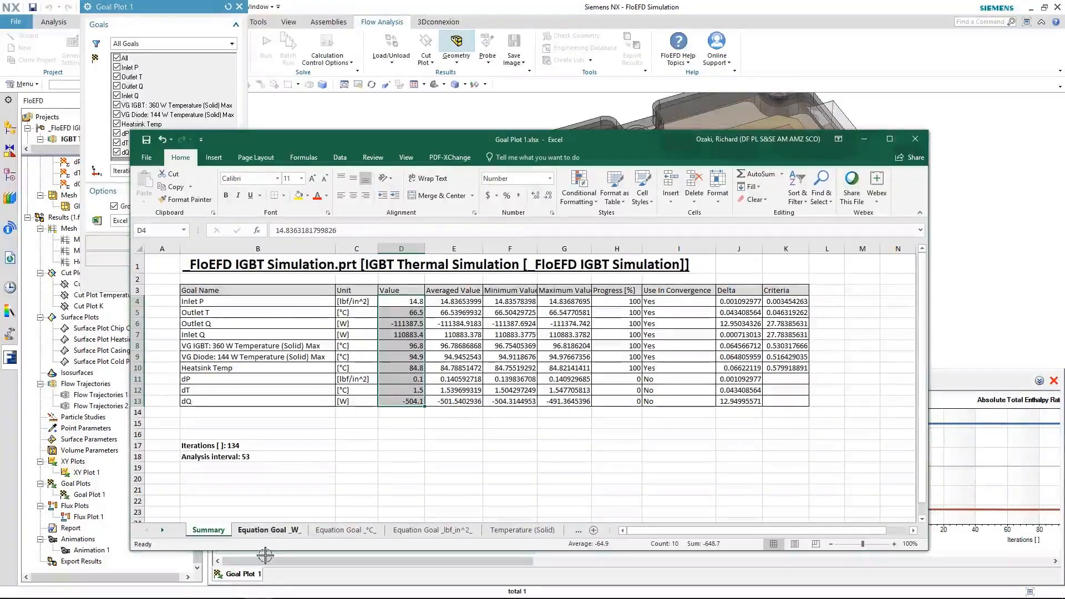
View the Temperature (Solid) sheet in Goal Plot 1.xlsx, close Excel, and close the goal plot
left_click(497, 533)
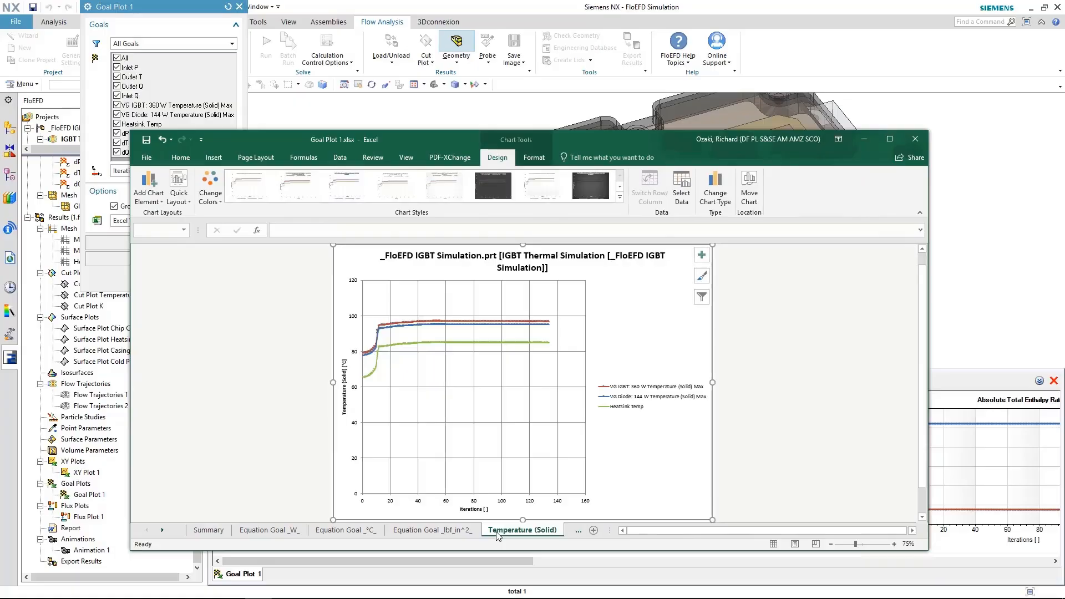
left_click(864, 139)
left_click(187, 279)
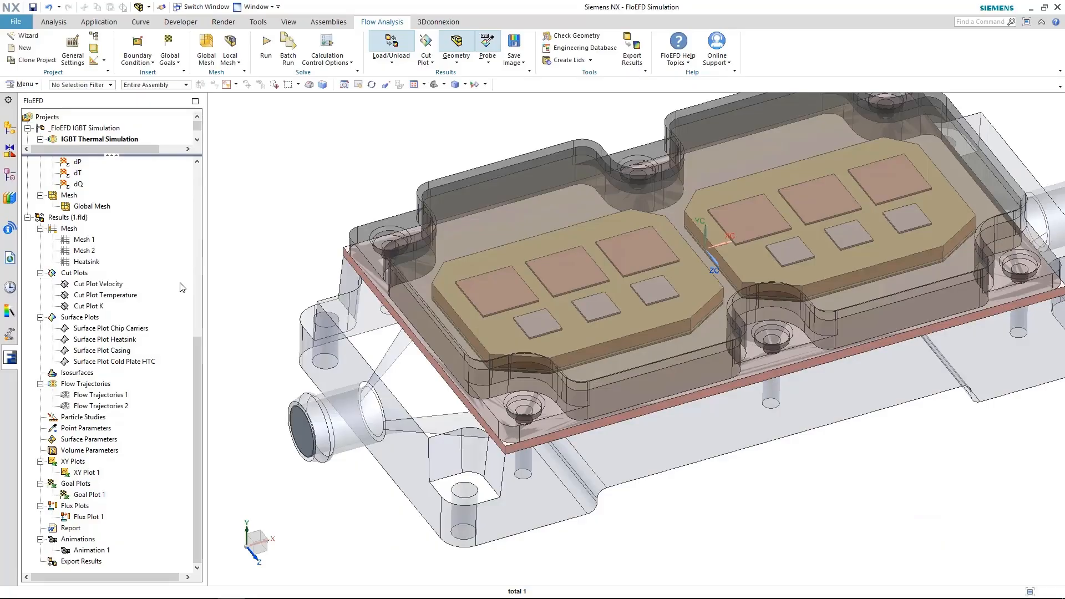
Show the XY Plot 1 Pressure chart and move and enlarge it beside the model
right_click(86, 475)
left_click(300, 502)
middle_click_drag(300, 502, 210, 437)
left_click(86, 473)
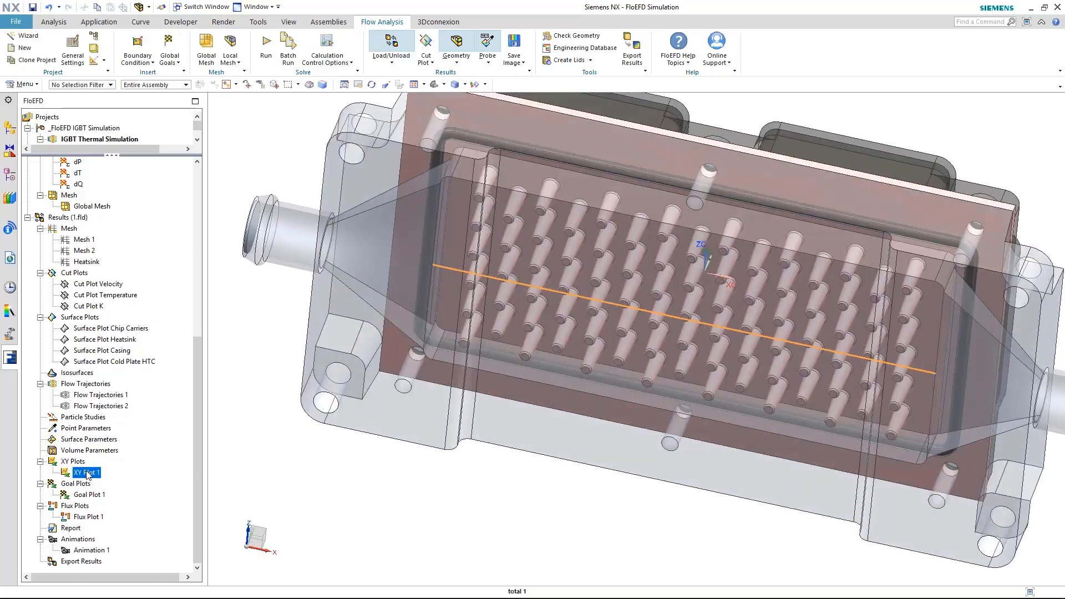
right_click(91, 475)
left_click(116, 494)
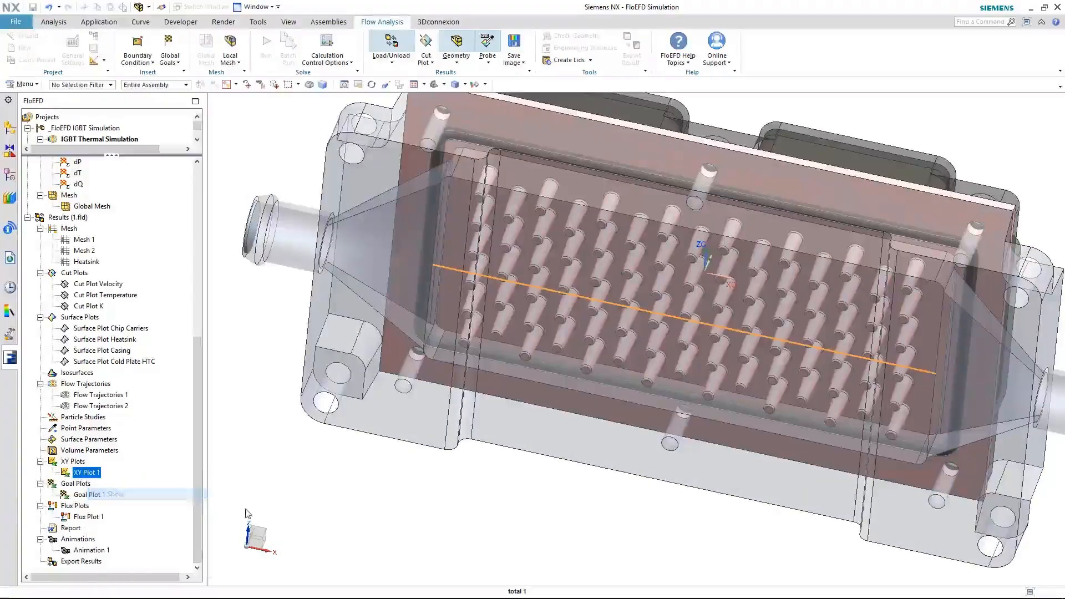
middle_click_drag(286, 519, 272, 461)
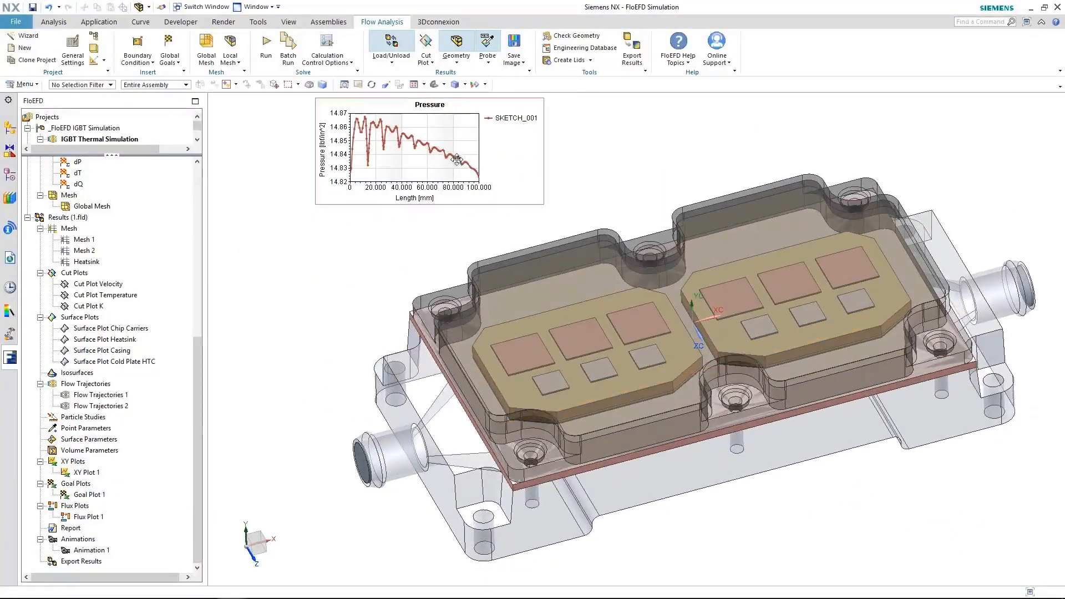
left_click_drag(434, 172, 390, 171)
left_click_drag(500, 203, 542, 247)
Export XY Plot 1's pressure and temperature curves to Excel, check the Pressure sheet, and minimize the workbooks
right_click(95, 478)
left_click(127, 482)
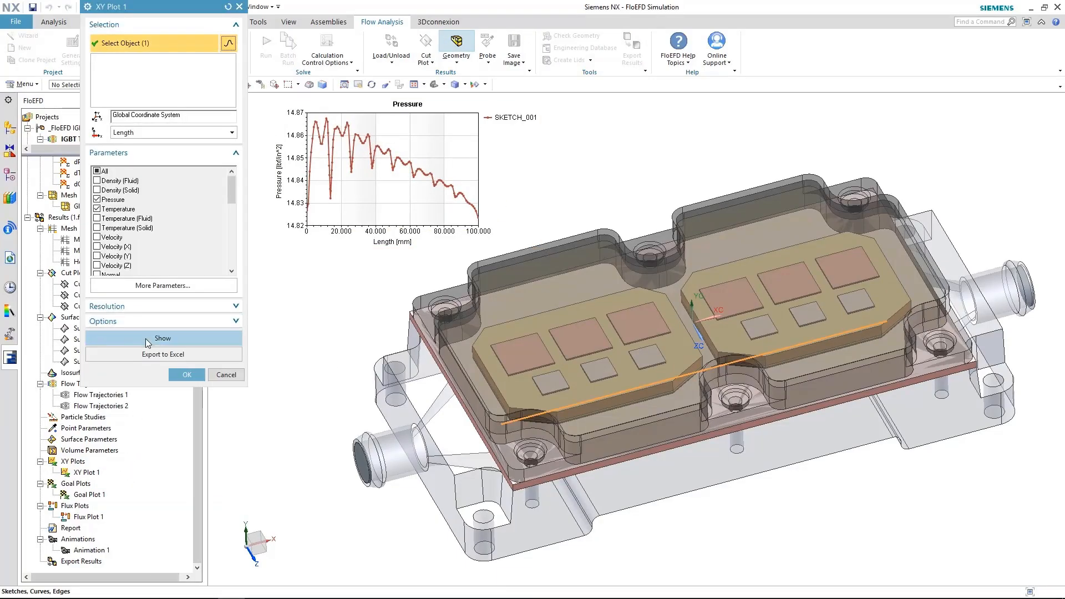
left_click(145, 339)
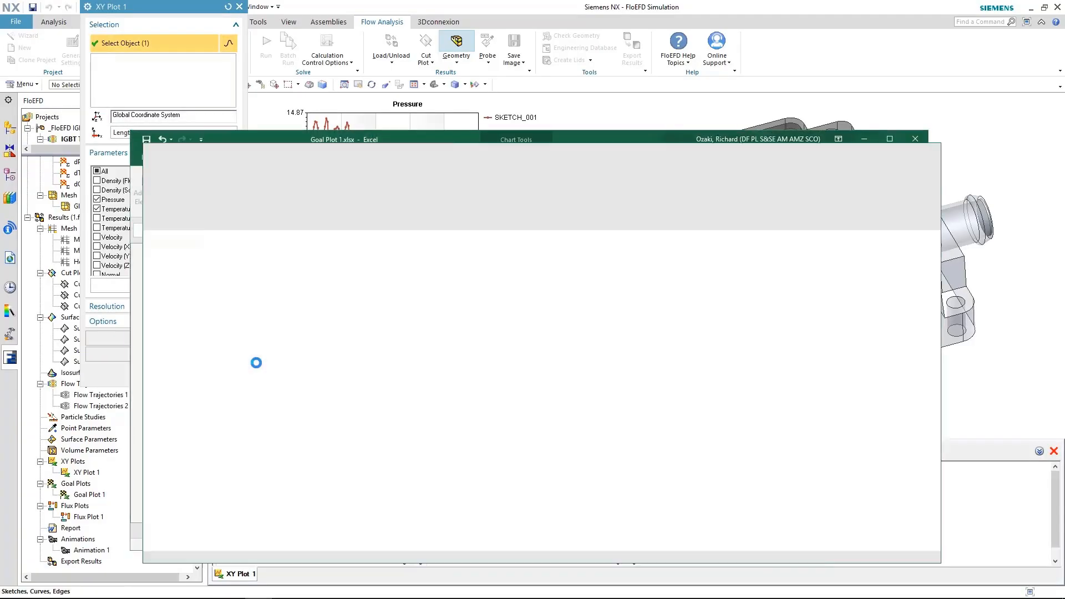
left_click(285, 548)
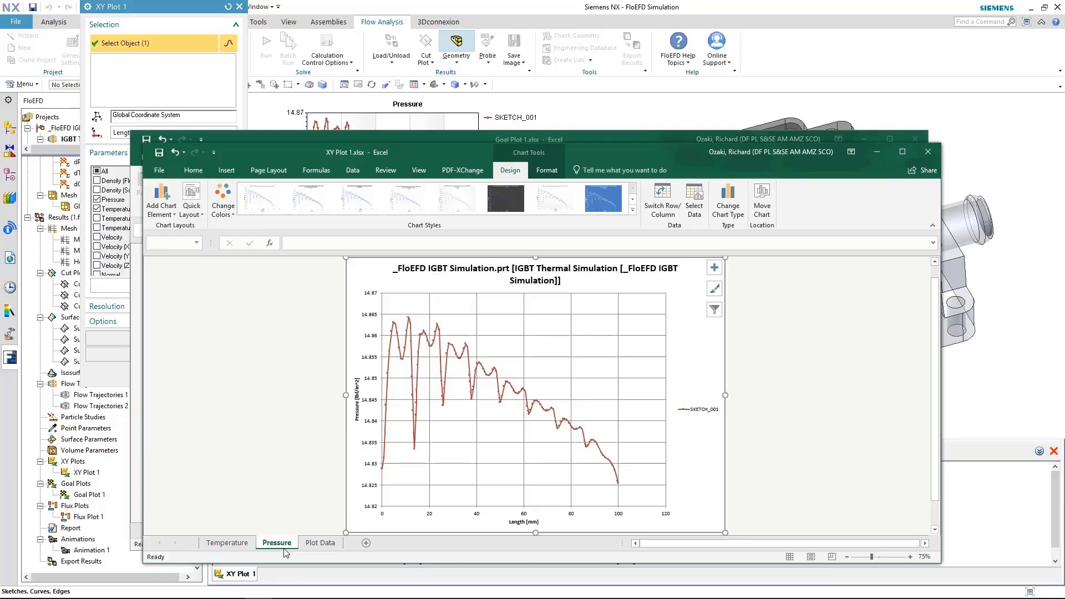
left_click(876, 151)
left_click(863, 140)
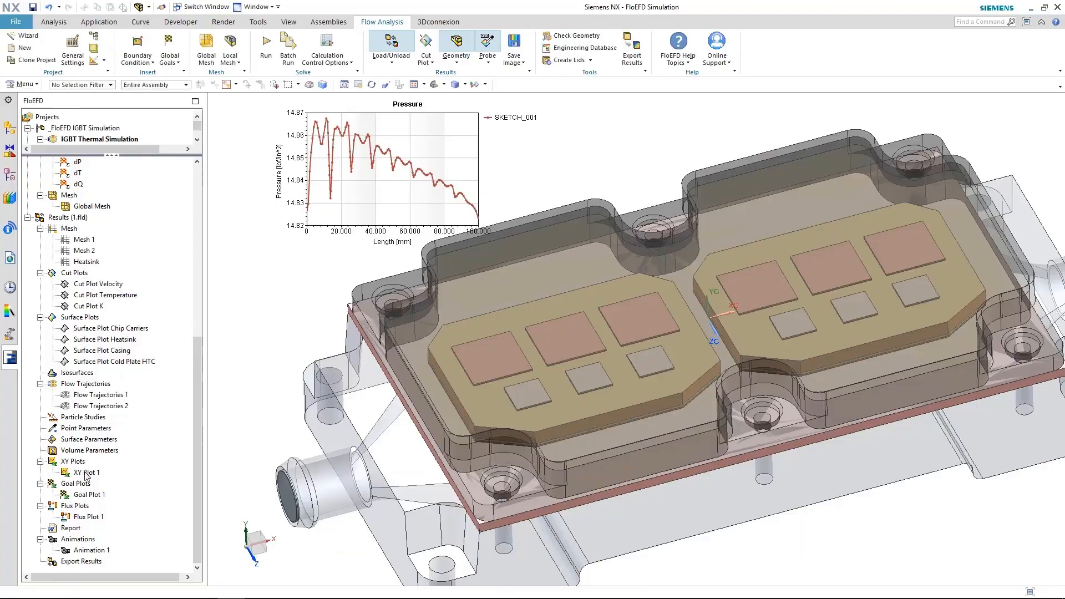
right_click(89, 475)
Hide the XY Plot 1 Pressure chart and display the Flux Plot 1 heat flux diagram
left_click(108, 498)
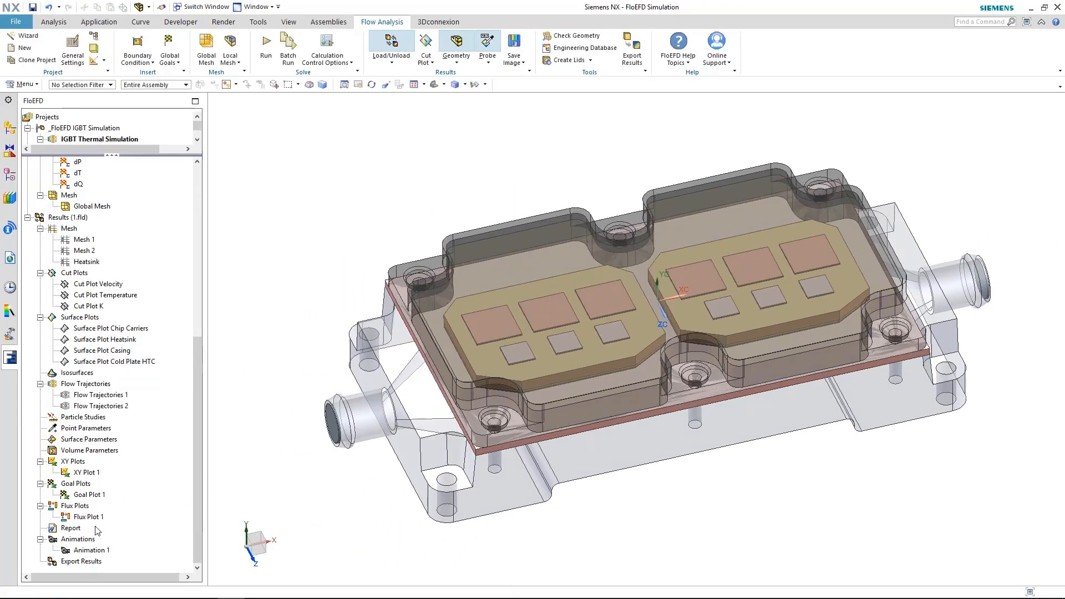
right_click(89, 517)
left_click(167, 436)
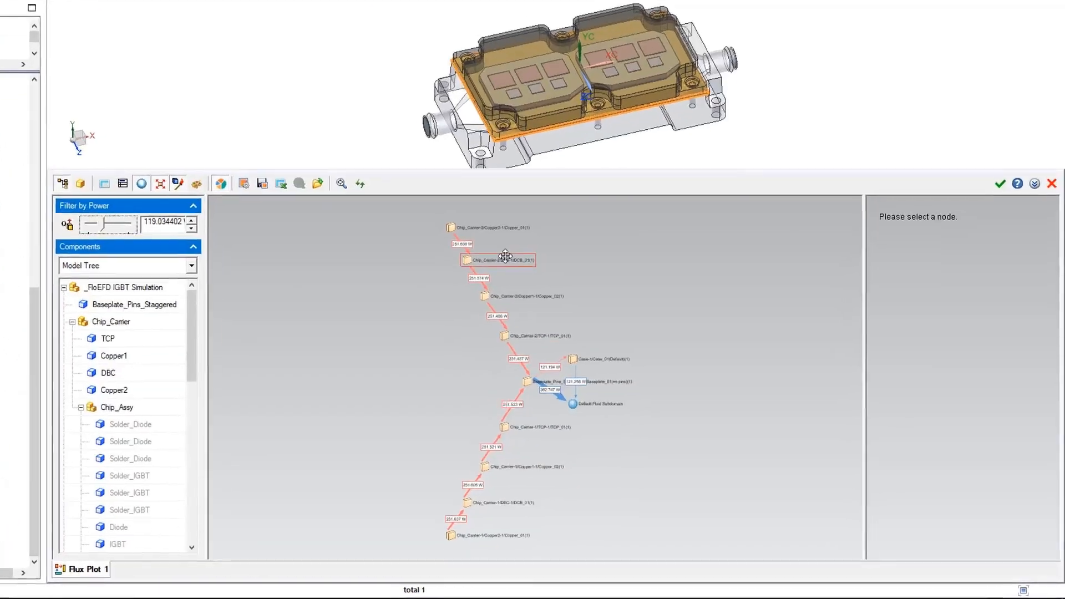
scroll(422, 206, "up", 3)
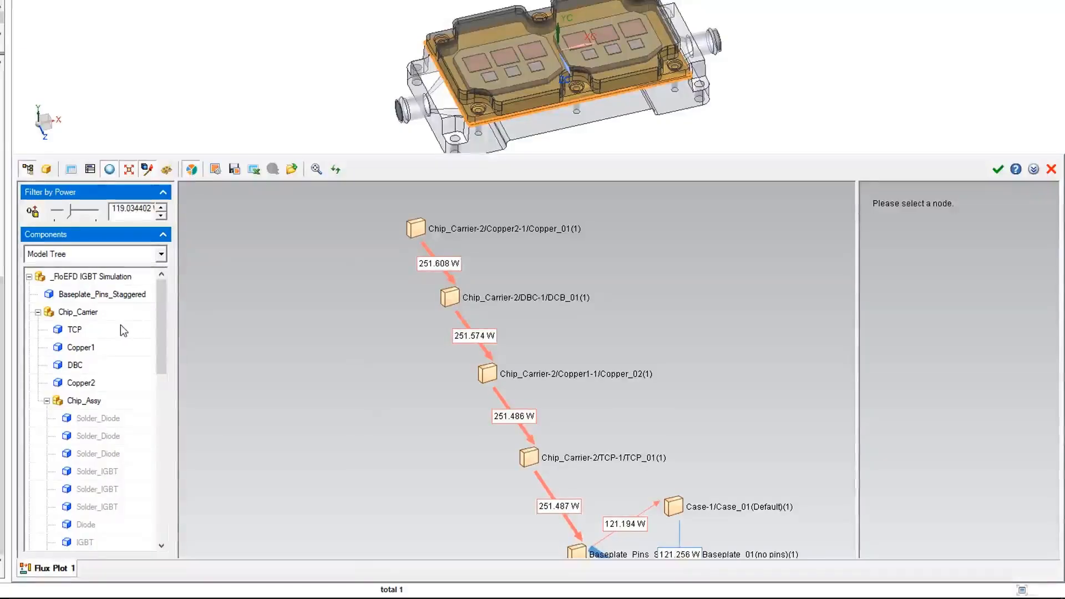
Rearrange the flux graph and read the baseplate's In/Out heat pies, 382.747 W to the fluid
left_click(111, 298)
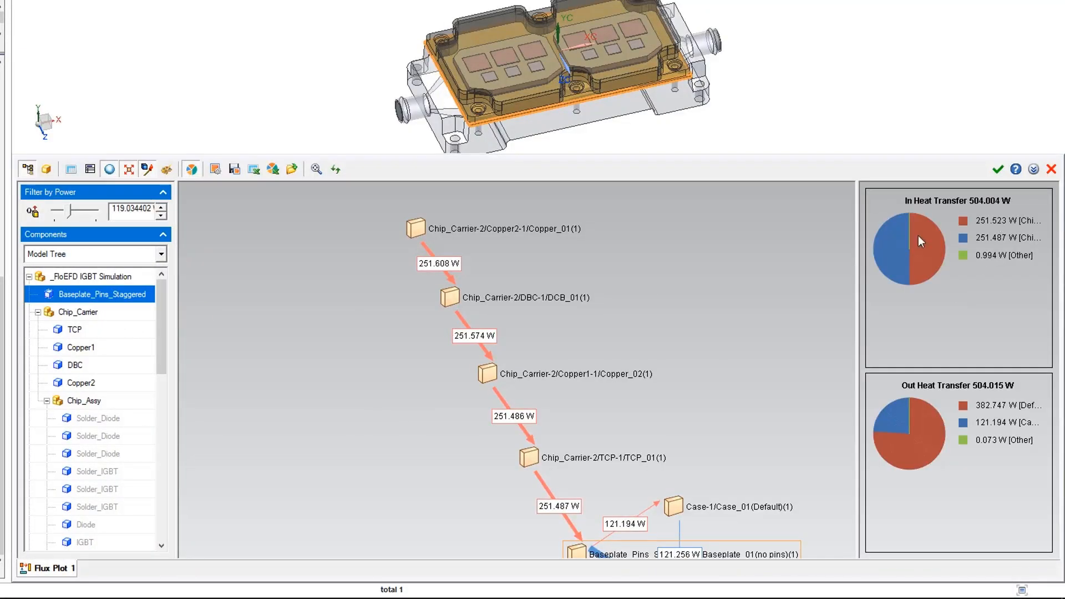
left_click_drag(810, 262, 764, 268)
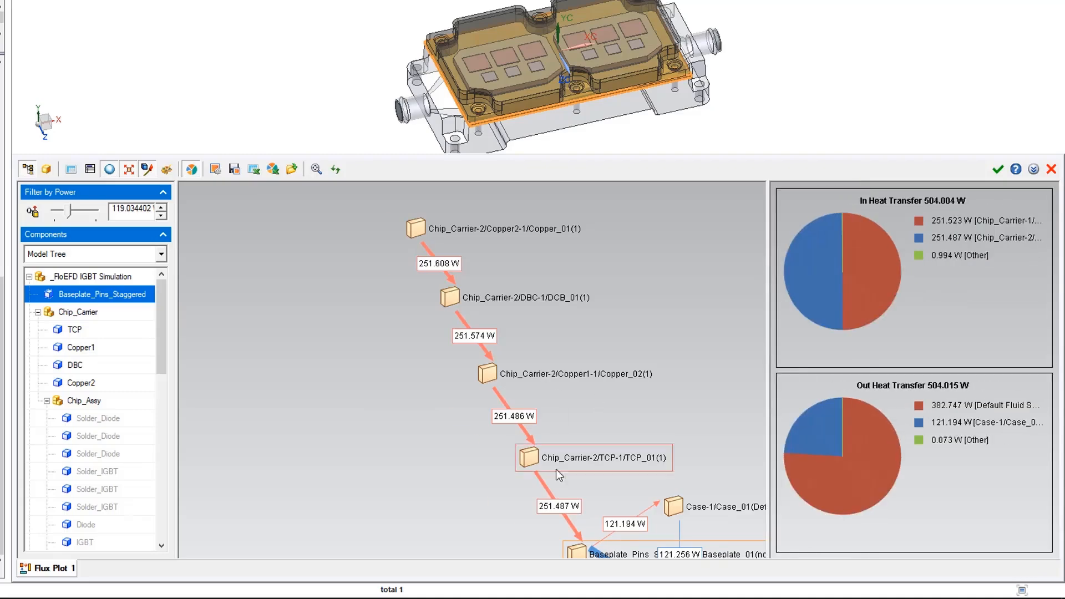
left_click(601, 480)
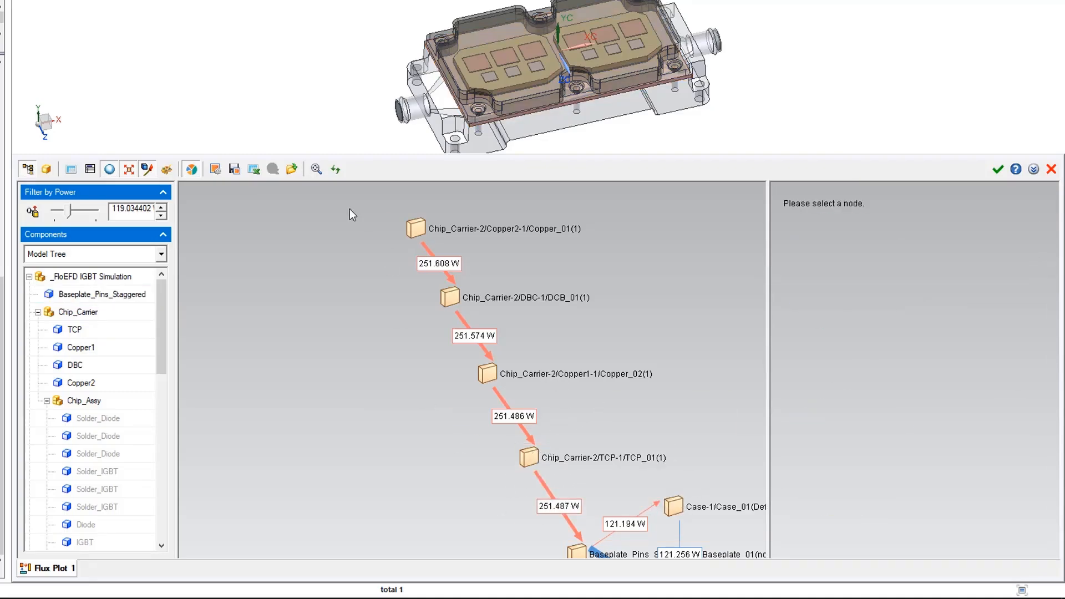
left_click(333, 170)
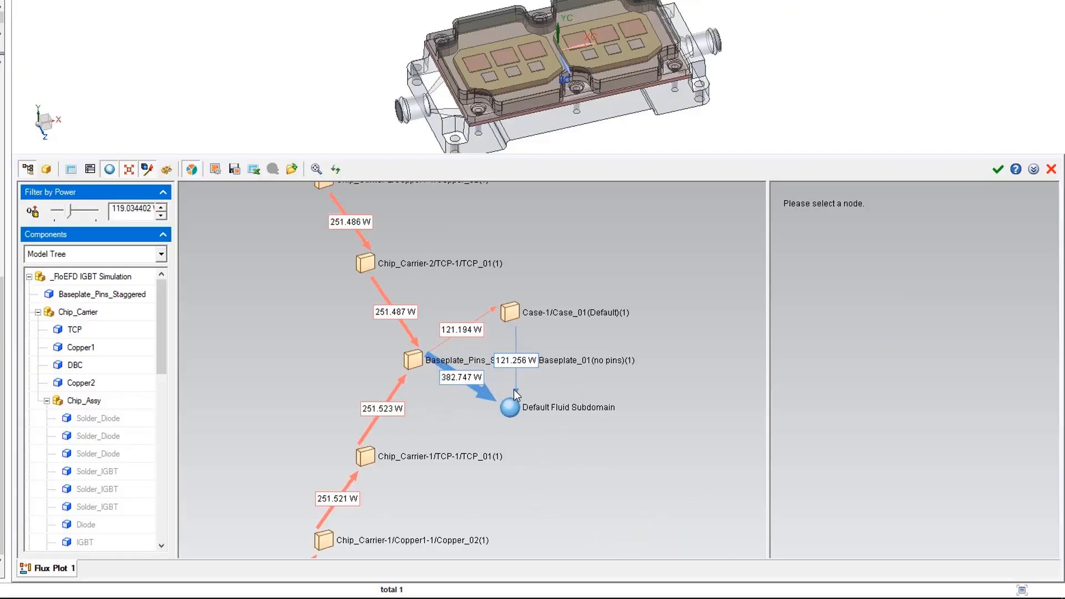
left_click(526, 361)
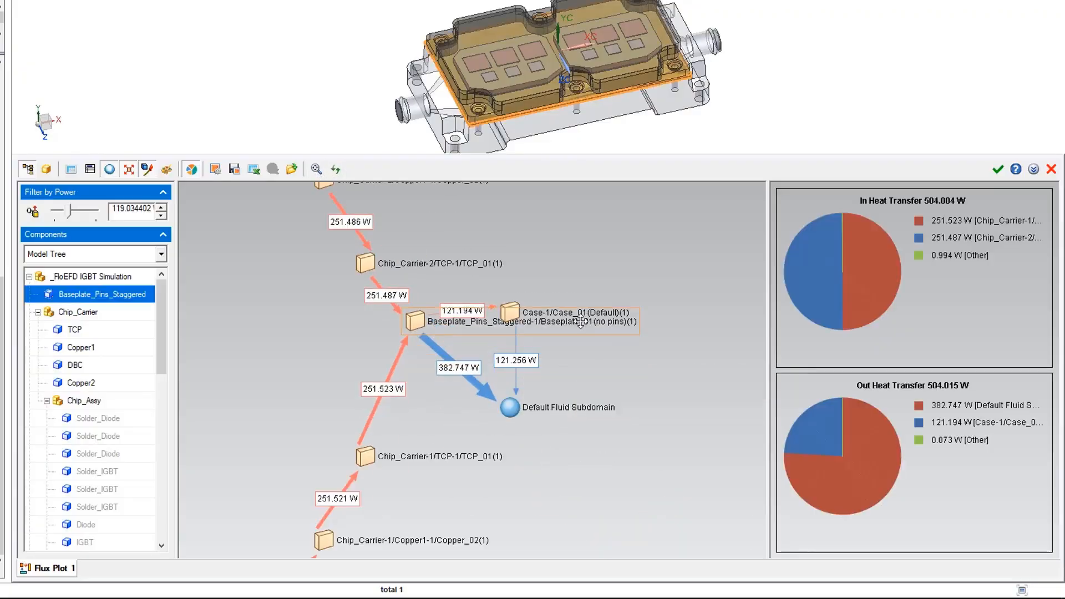
left_click_drag(525, 343, 465, 341)
left_click(425, 378)
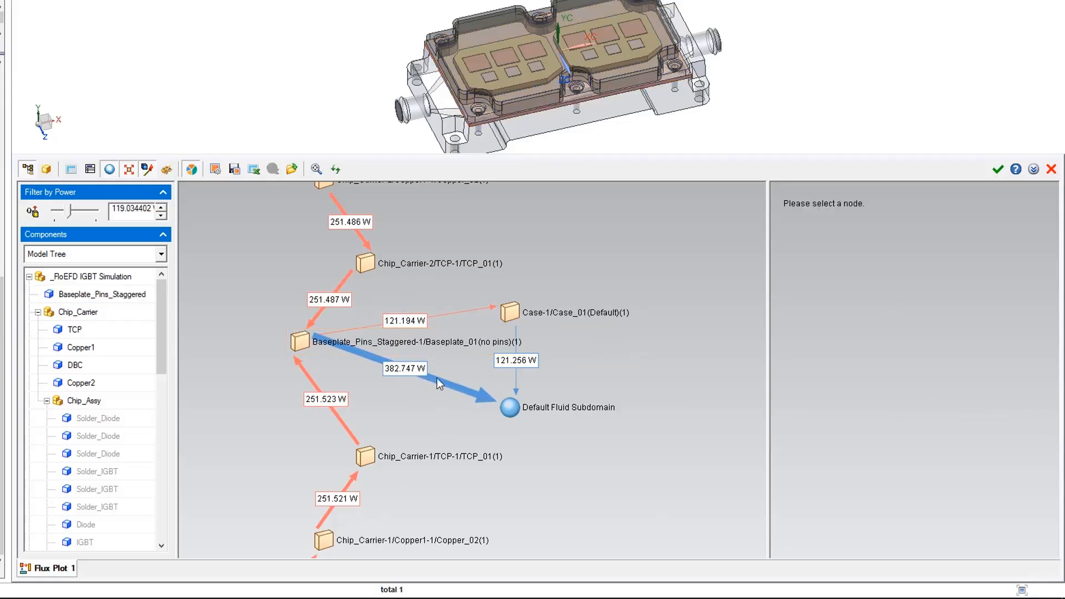
left_click_drag(522, 410, 538, 431)
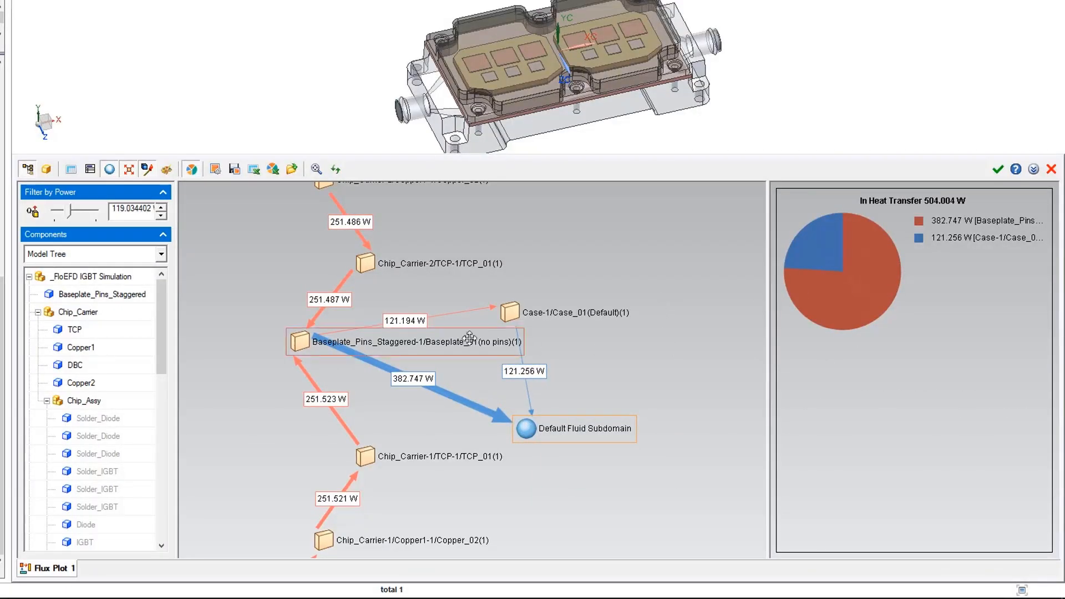
left_click(307, 339)
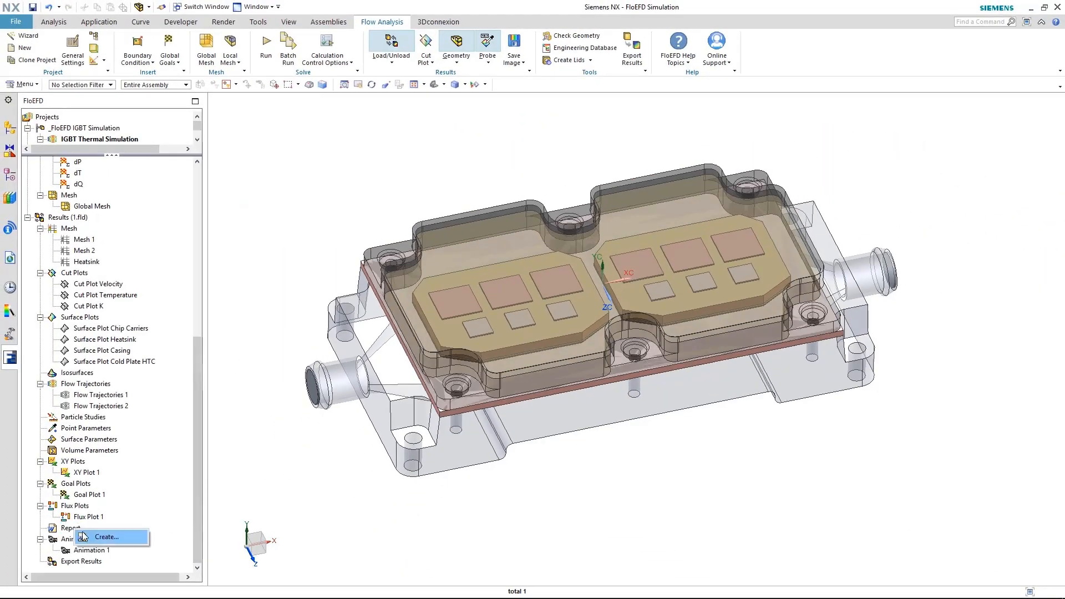
Create a new report from the full report template as Document1.docx
left_click(83, 537)
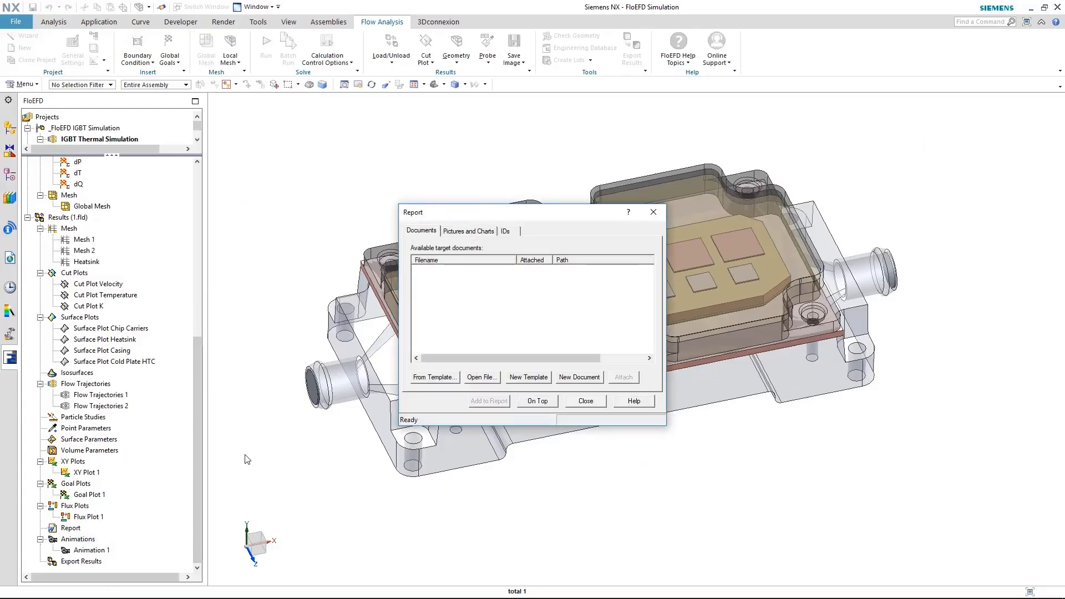
left_click(449, 378)
left_click(588, 298)
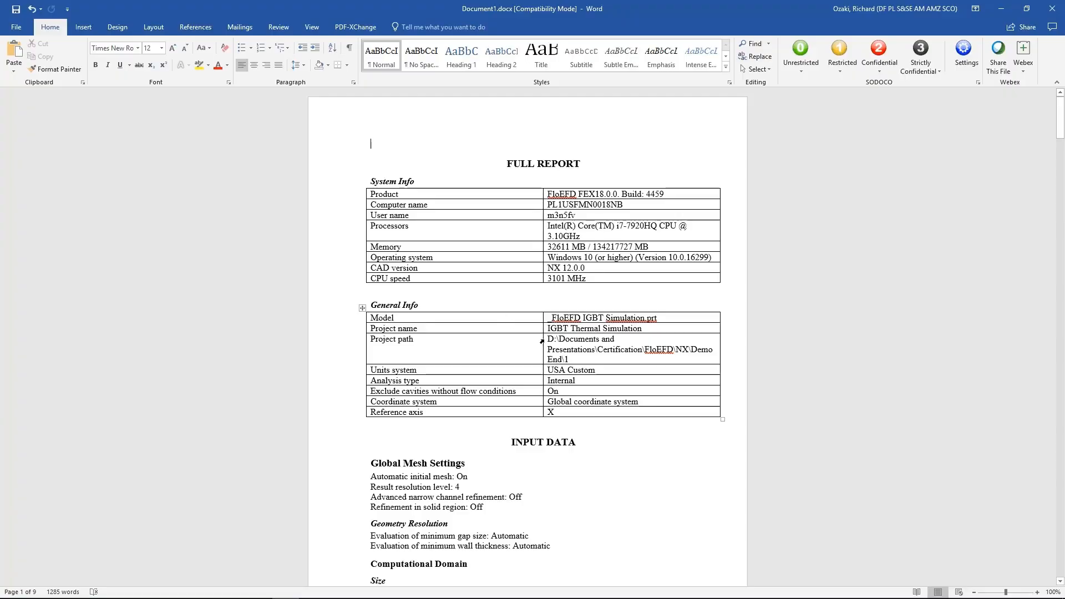
Review the 9-page Word report's Goals table values, then close the report window
scroll(542, 341, "down", 20)
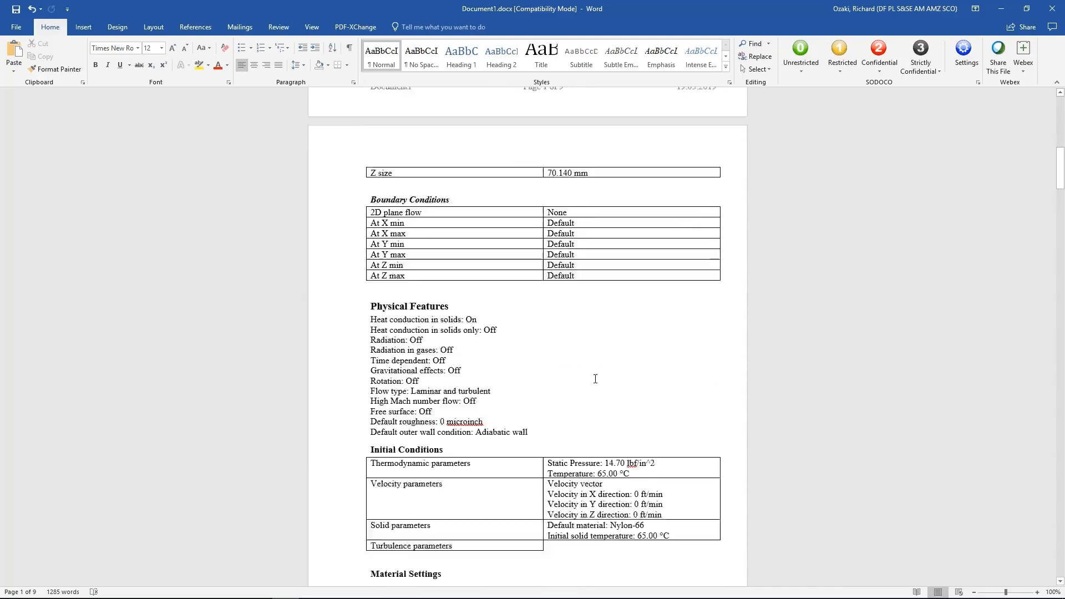
left_click_drag(1061, 172, 1063, 487)
left_click_drag(465, 262, 477, 477)
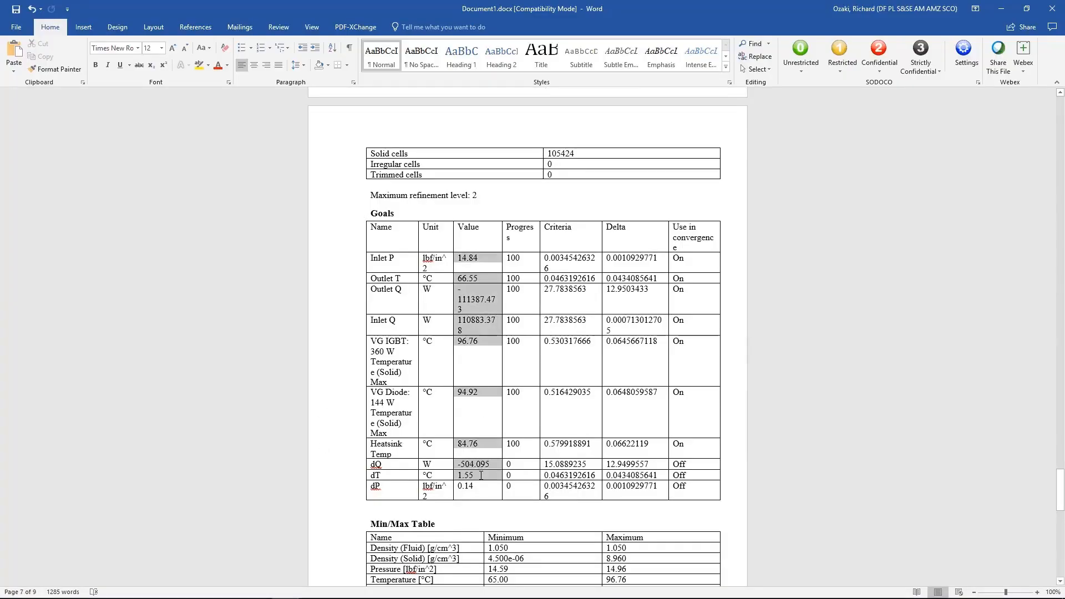
left_click(1006, 13)
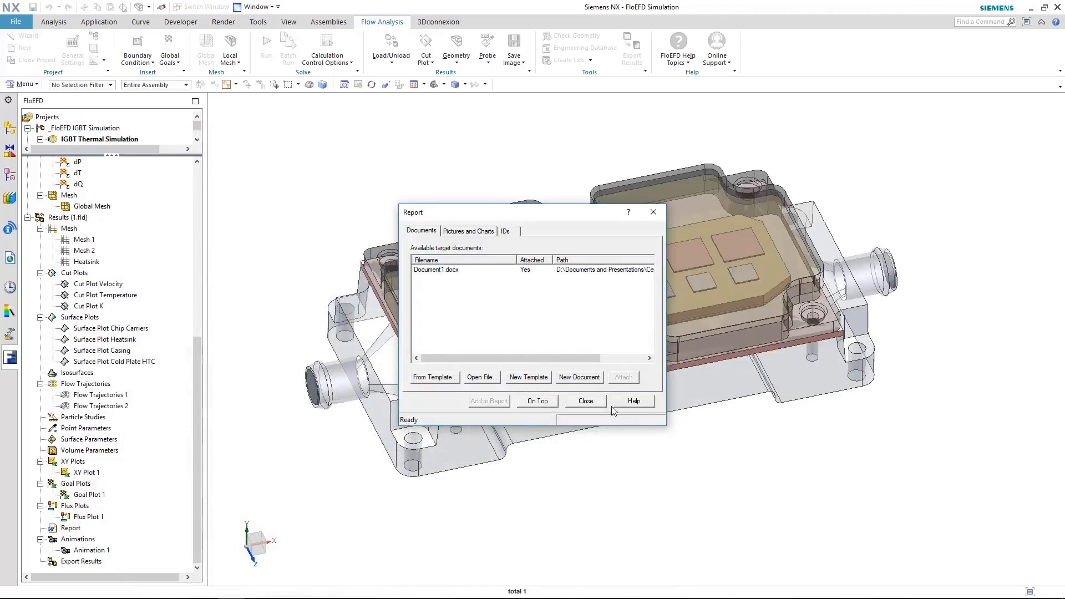
left_click(586, 400)
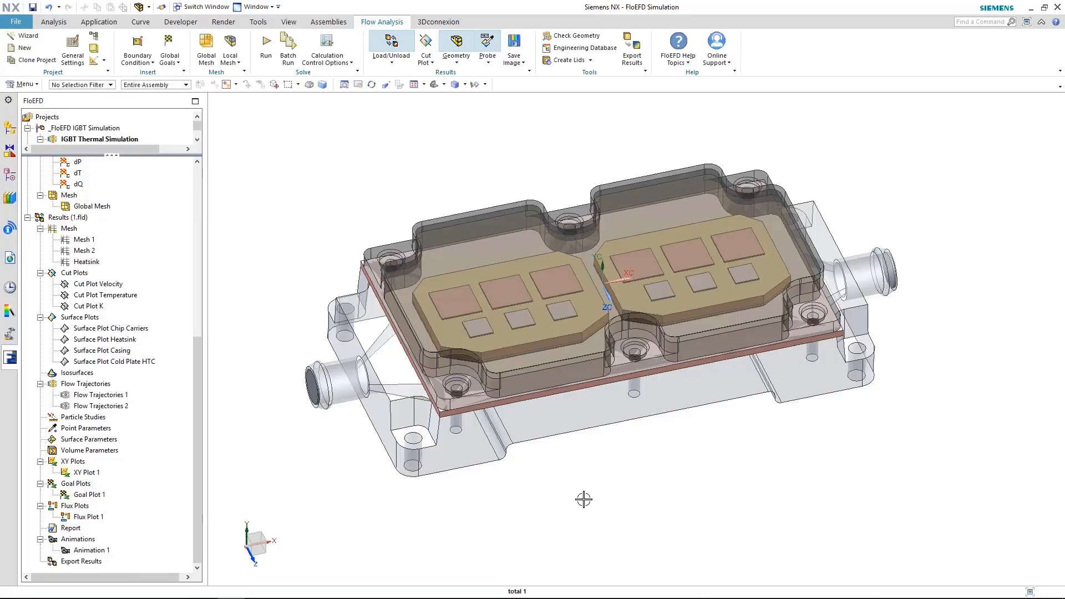
Set up a NASTRAN results export to Pressure and Temperature.nas including Temperature (Solid)
left_click(642, 56)
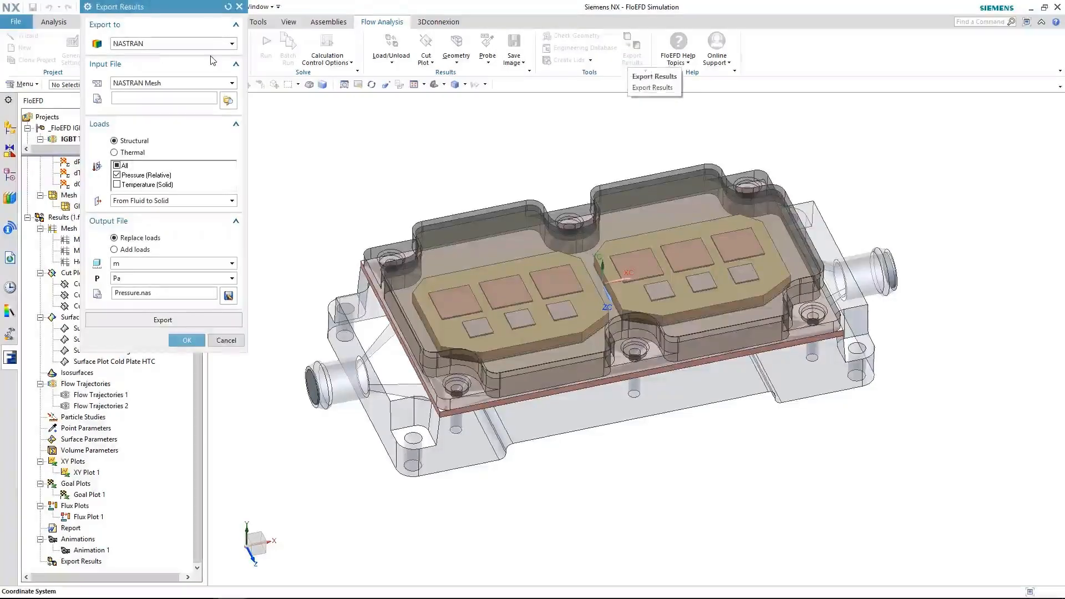
left_click(212, 46)
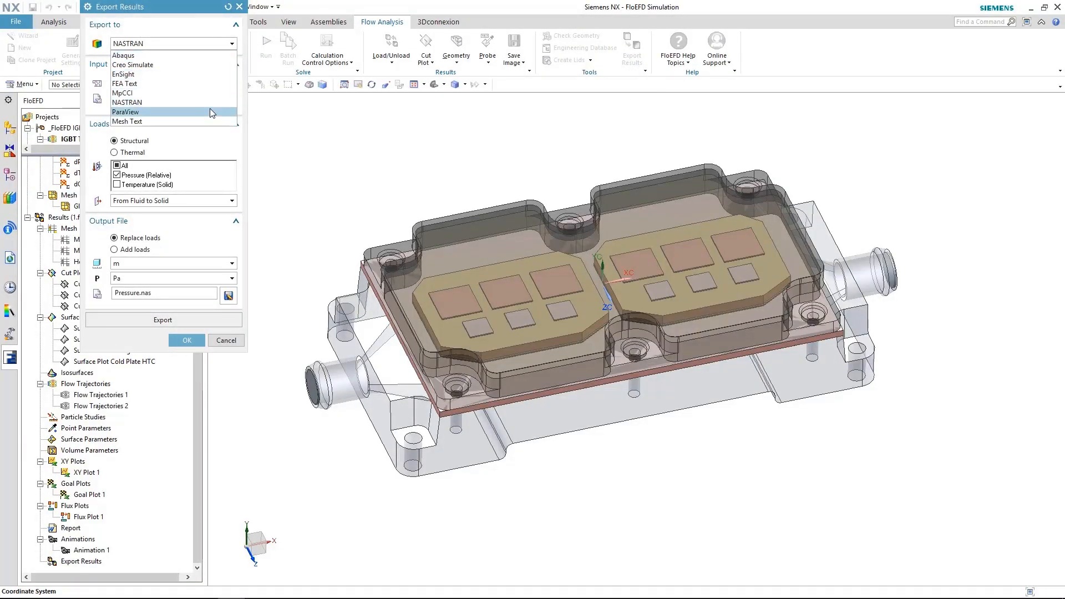
left_click(117, 184)
left_click(117, 184)
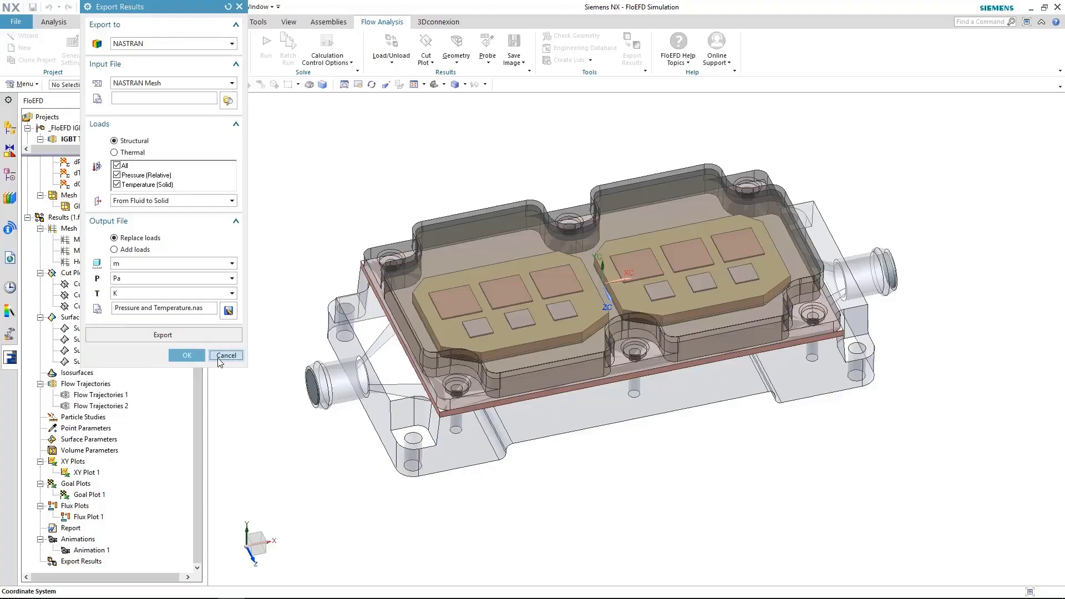
left_click(218, 358)
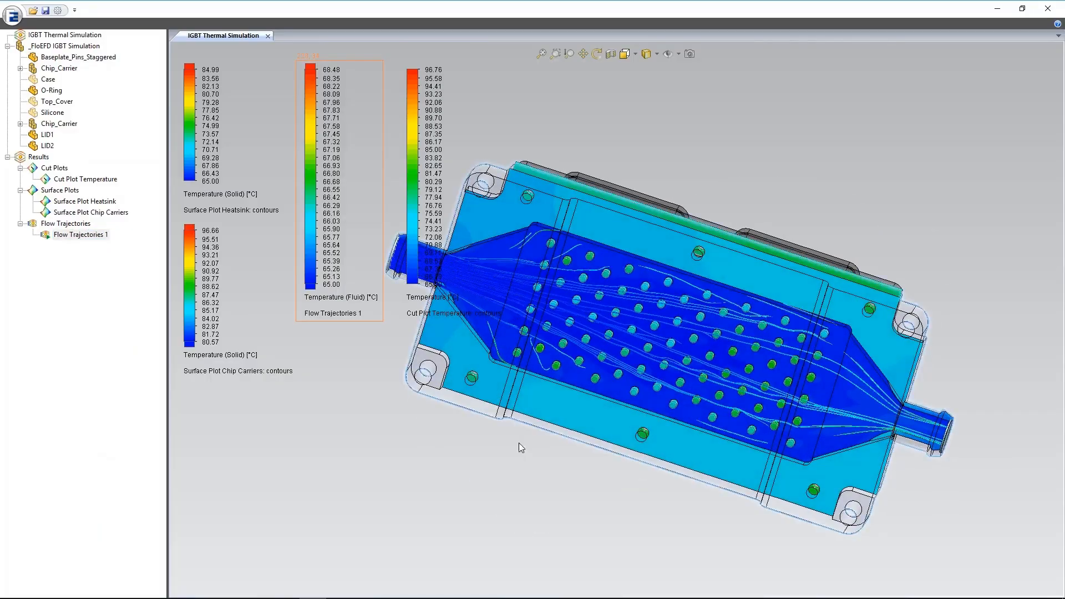
Hide Cut Plot Temperature in FloEFD View, view the model obliquely, and minimize the viewer
left_click(86, 178)
right_click(86, 179)
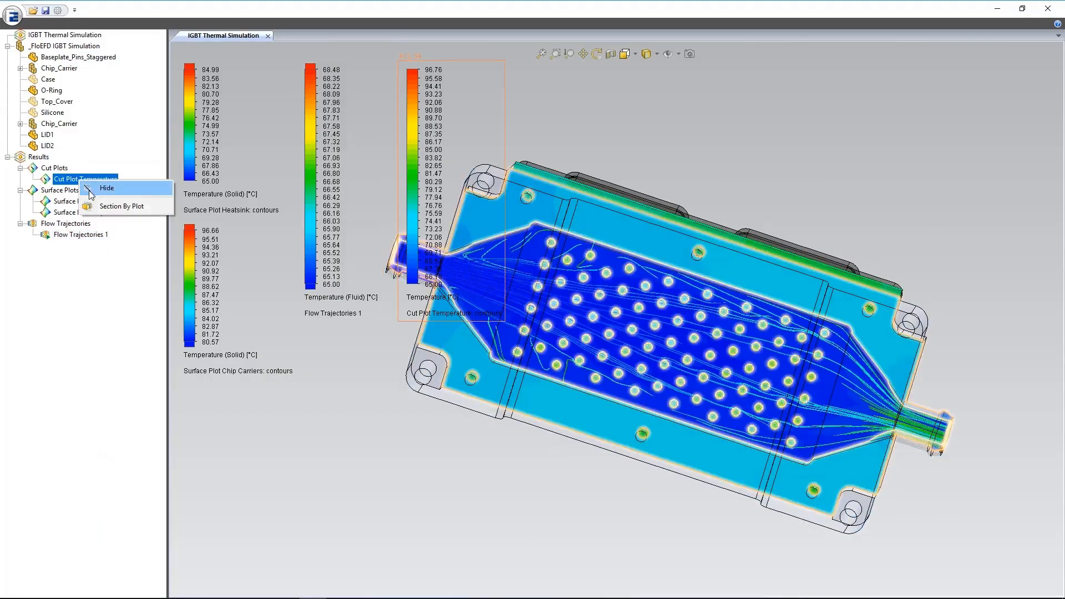
left_click(110, 188)
mouse_move(587, 449)
middle_mouse_down()
mouse_move(579, 460)
mouse_move(595, 471)
mouse_move(599, 579)
mouse_move(597, 458)
middle_mouse_up()
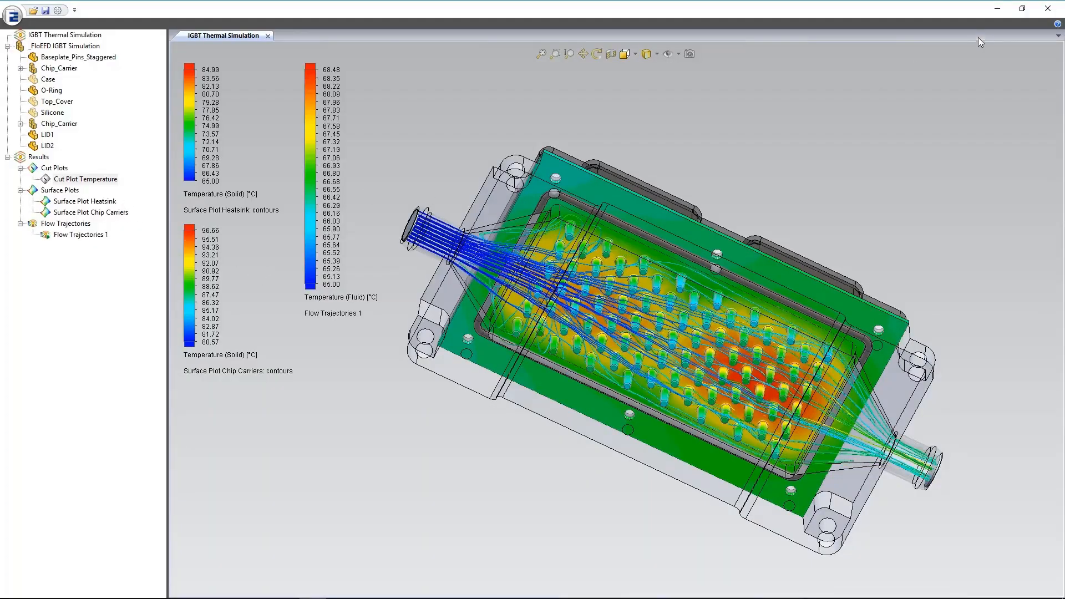
left_click(997, 8)
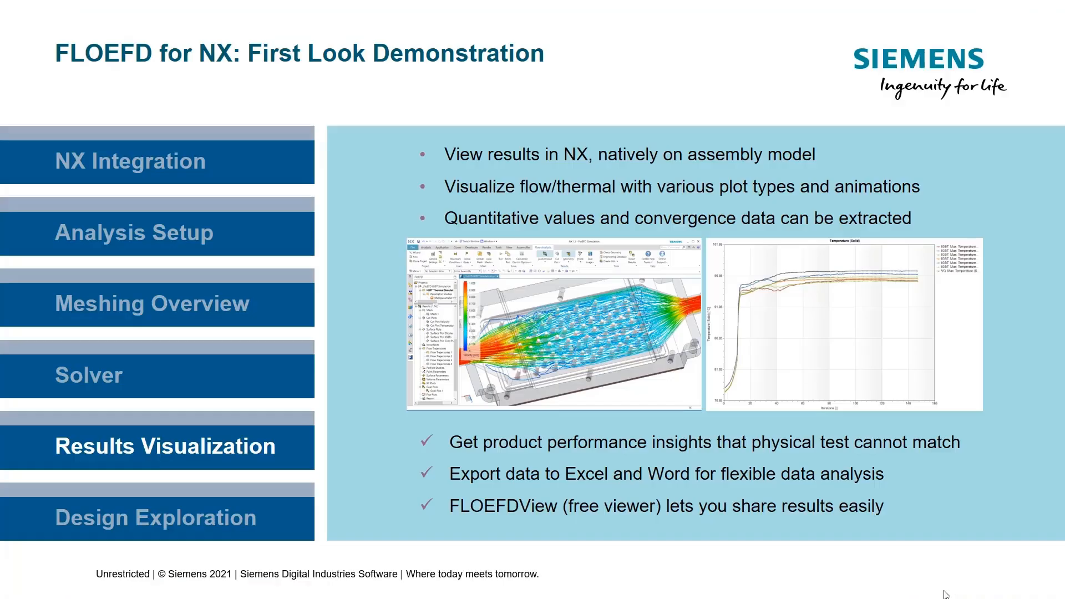